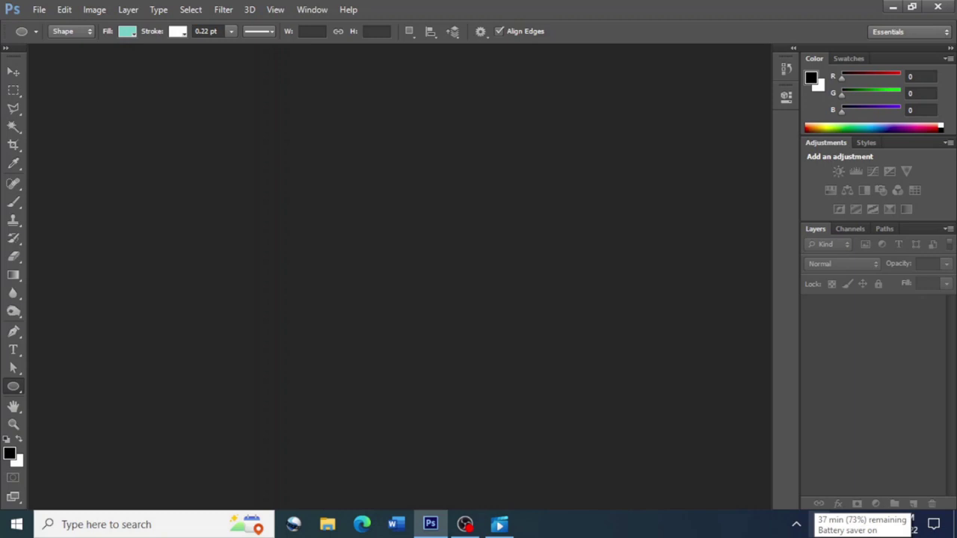
Create a new A4 document at 300 pixels/inch in CMYK Color and convert its background into a regular layer named Layer 0
key("ctrl+n")
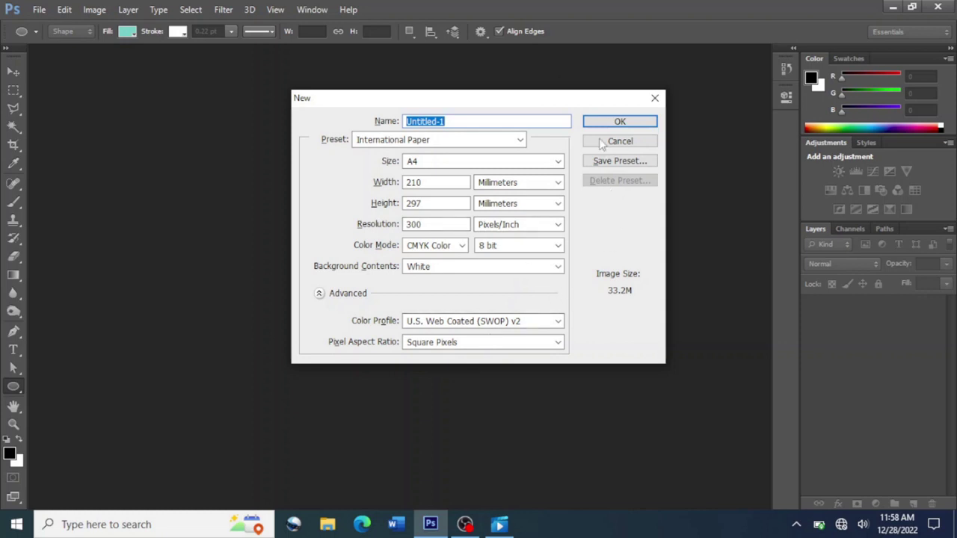
left_click(610, 124)
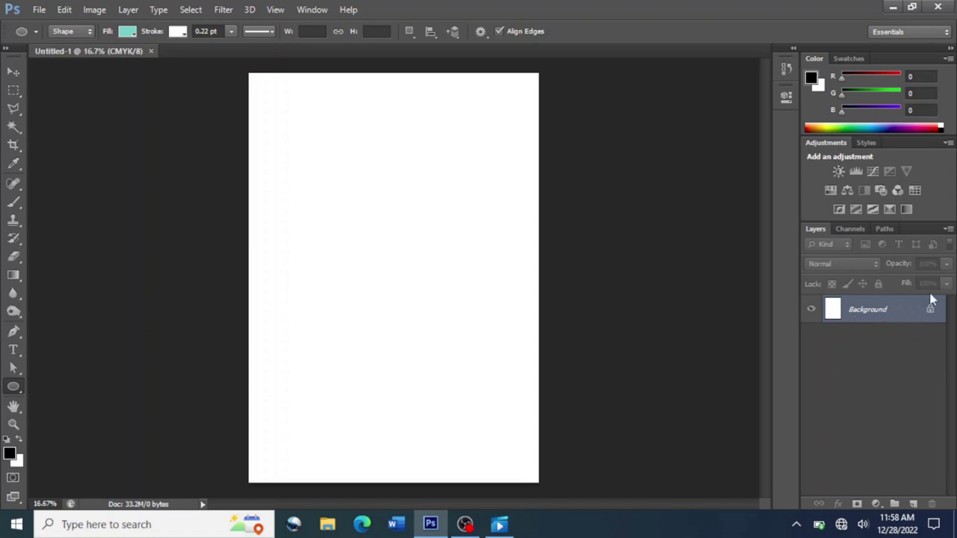
double_click(908, 310)
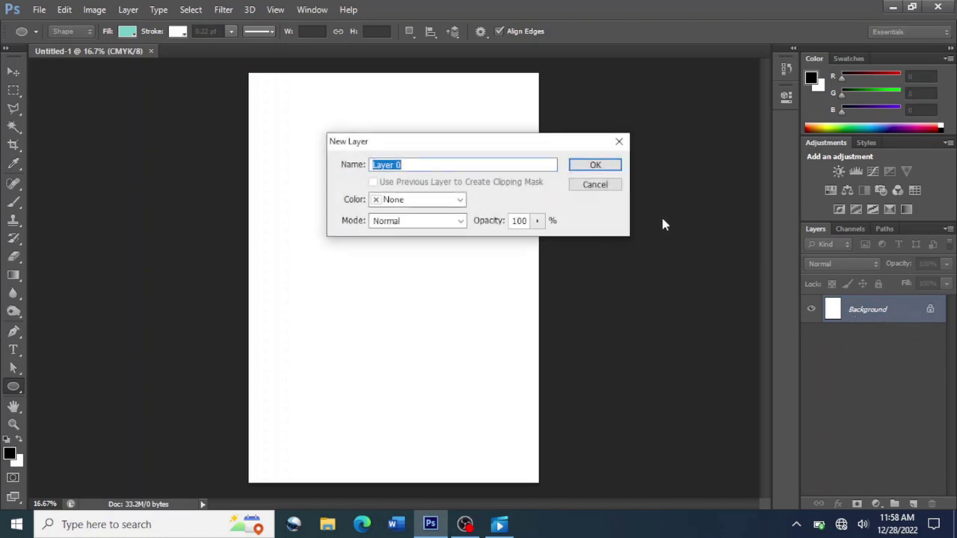
left_click(602, 166)
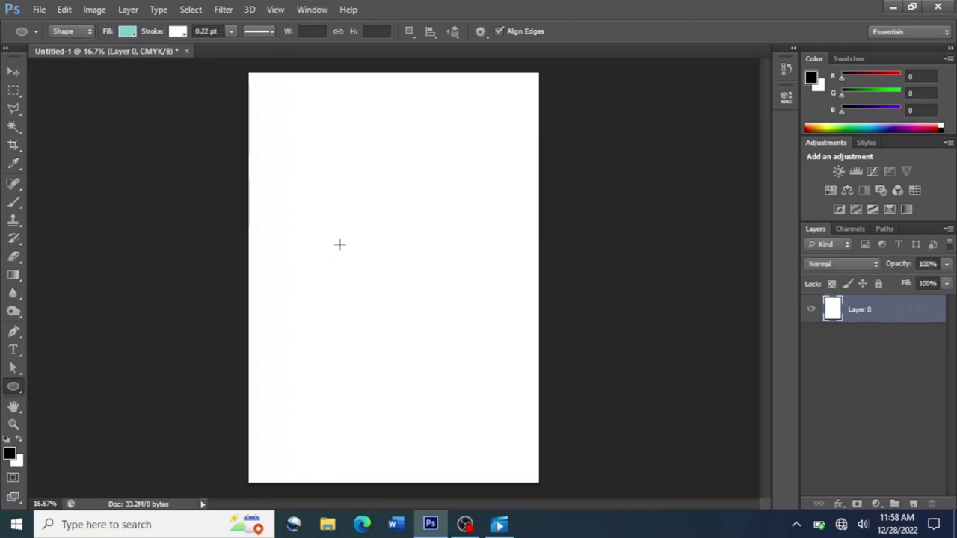
Rotate the canvas 90° clockwise to landscape orientation
left_click(95, 9)
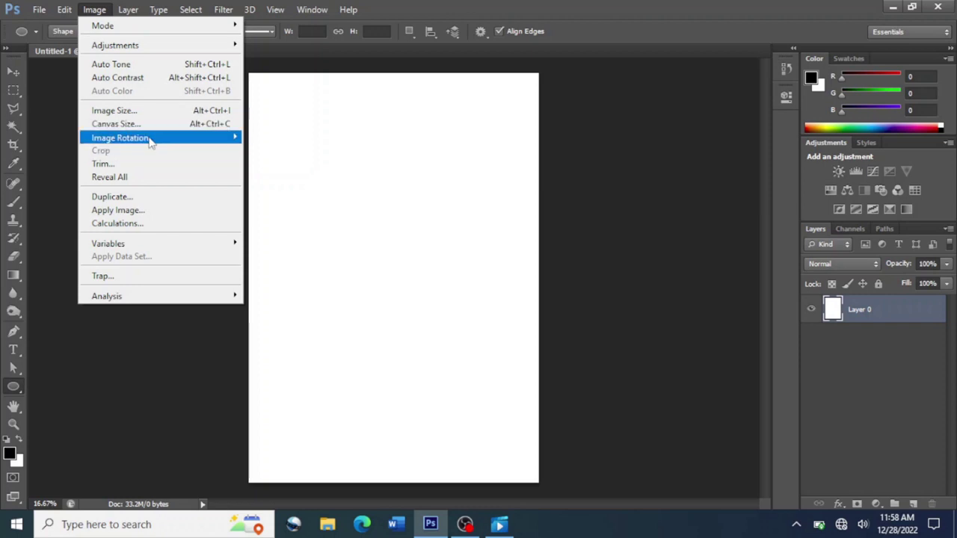
mouse_move(150, 140)
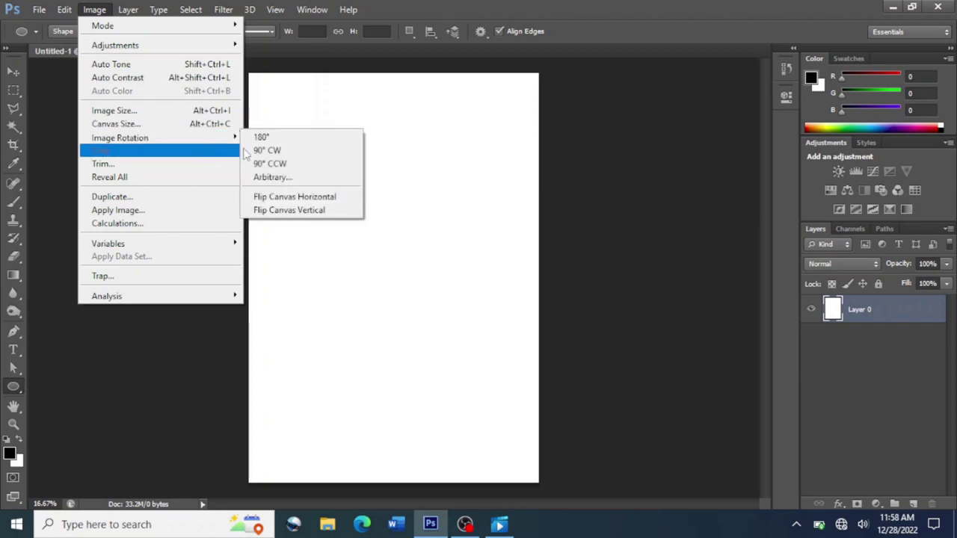
left_click(267, 152)
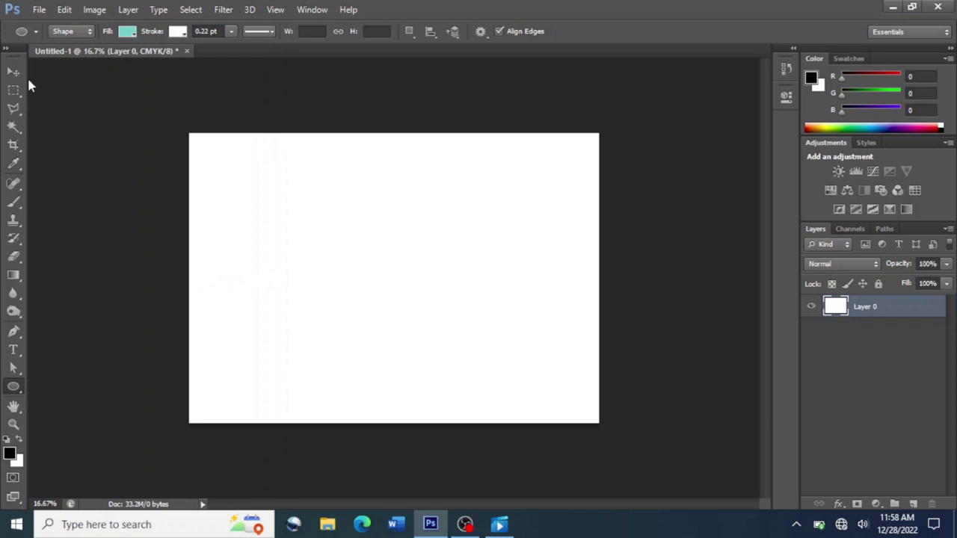
Draw a rectangle about 1375 × 786 px near the page's upper-left corner and a square about 2.48 in wide beside it
right_click(15, 389)
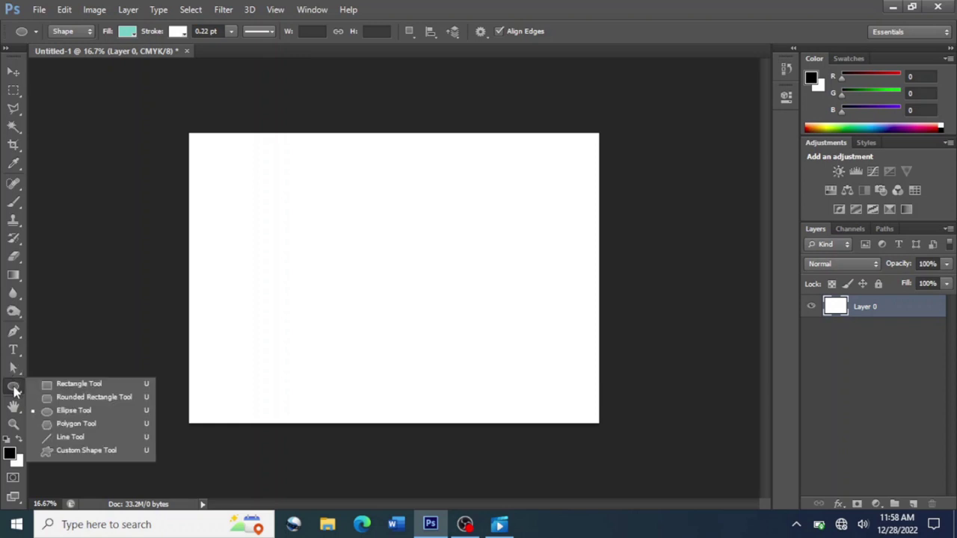
left_click(52, 387)
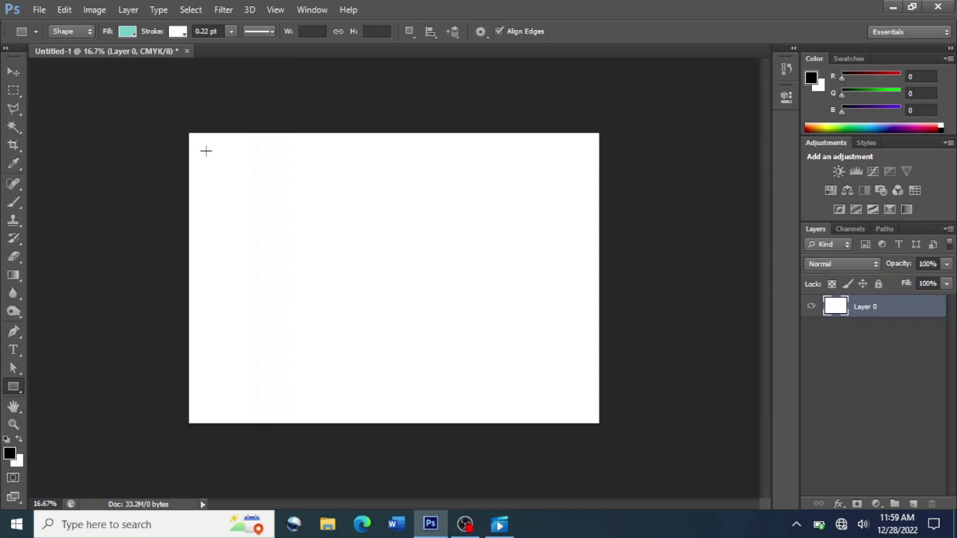
left_click_drag(206, 151, 365, 242)
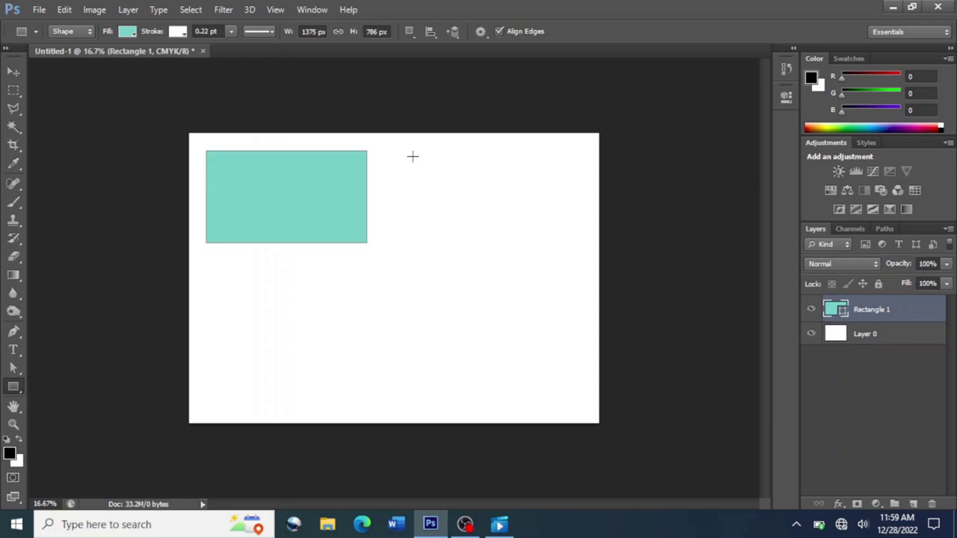
key("shift")
left_click_drag(413, 157, 526, 245)
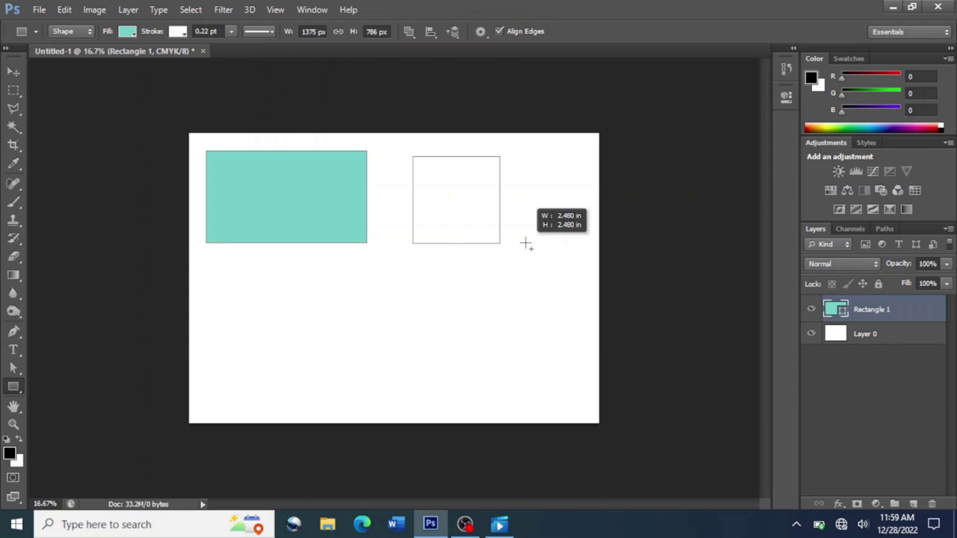
left_click_drag(526, 245, 525, 243)
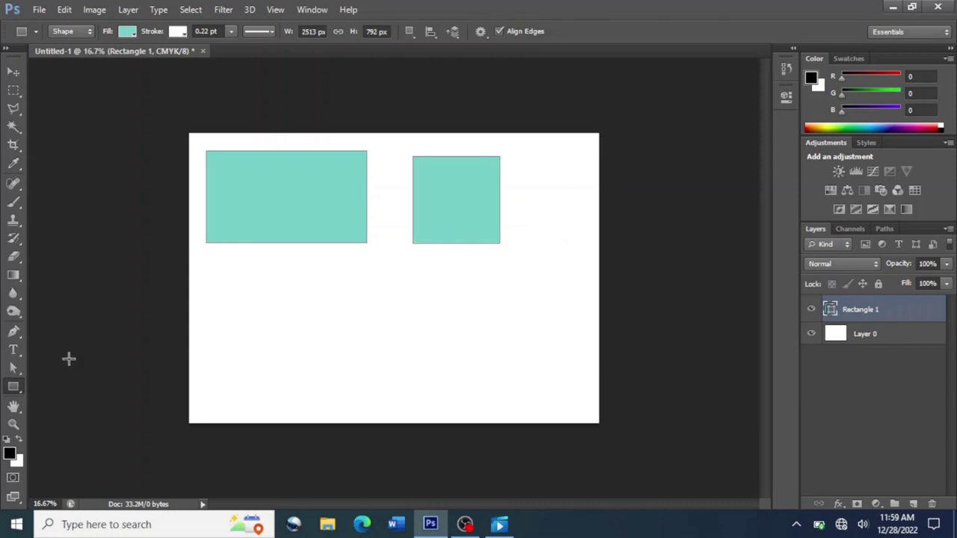
Draw a rounded square and a rounded rectangle about 1512 × 774 px with 30 px corner radius, and remove all drawn shapes
left_click(14, 386)
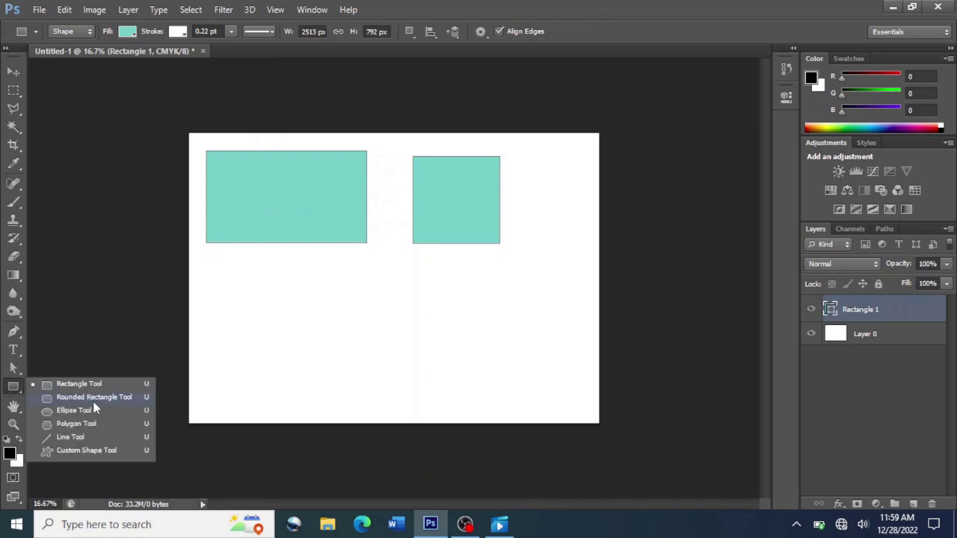
left_click(92, 398)
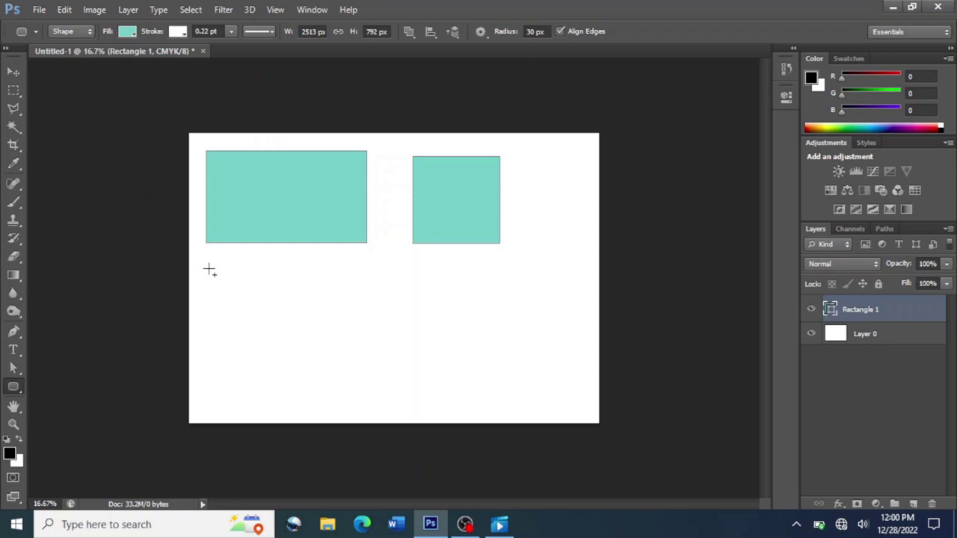
left_click_drag(209, 269, 421, 355)
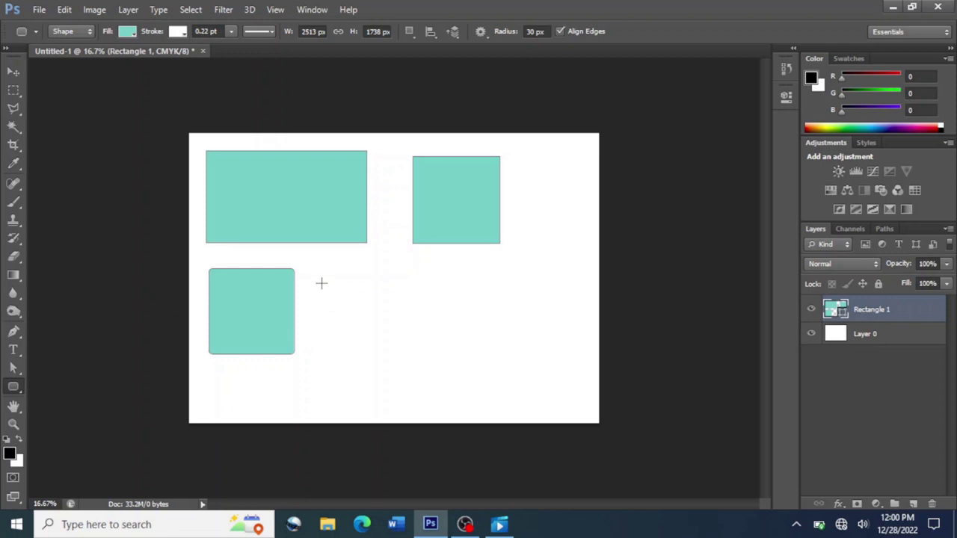
left_click_drag(321, 283, 497, 373)
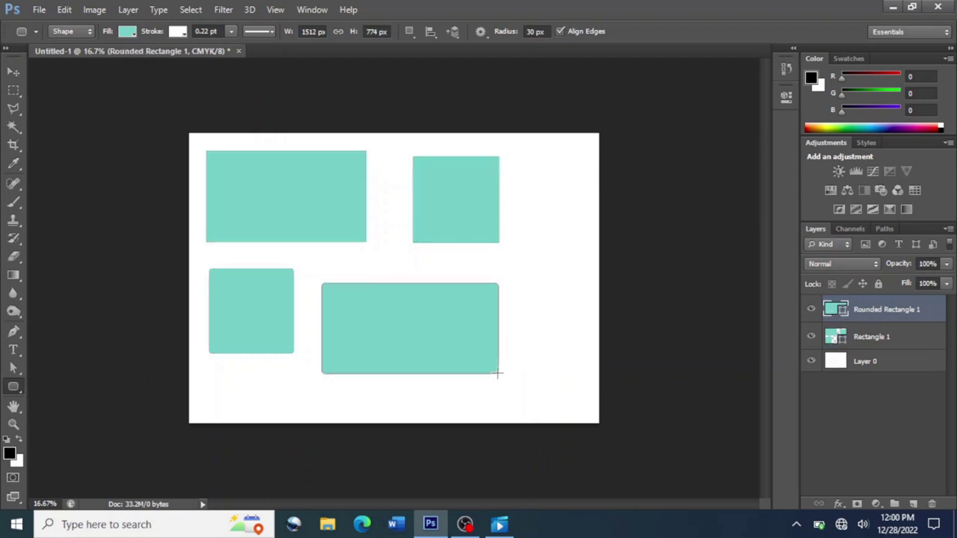
key("F12")
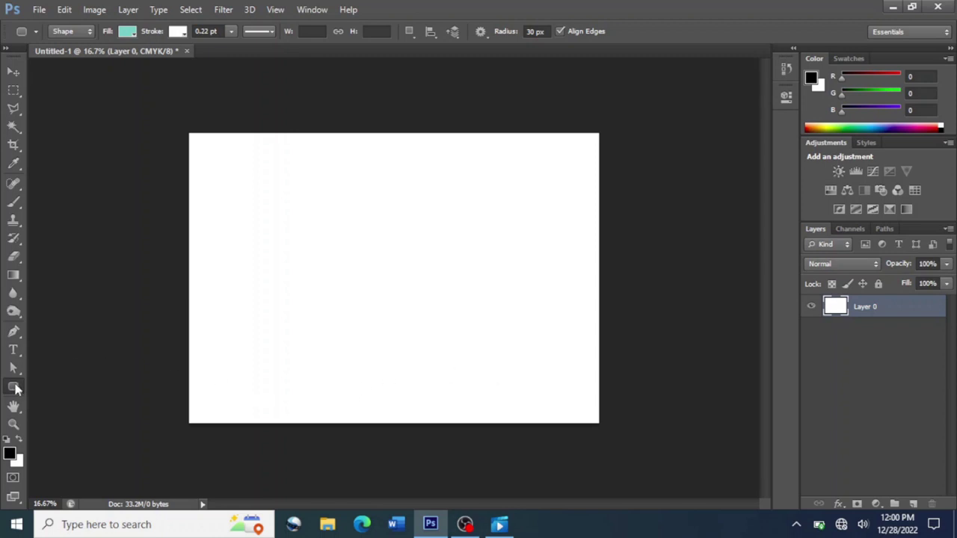
Draw an ellipse about 2184 × 1427 px and a circle about 1896 px across, undoing each one
left_click(16, 386)
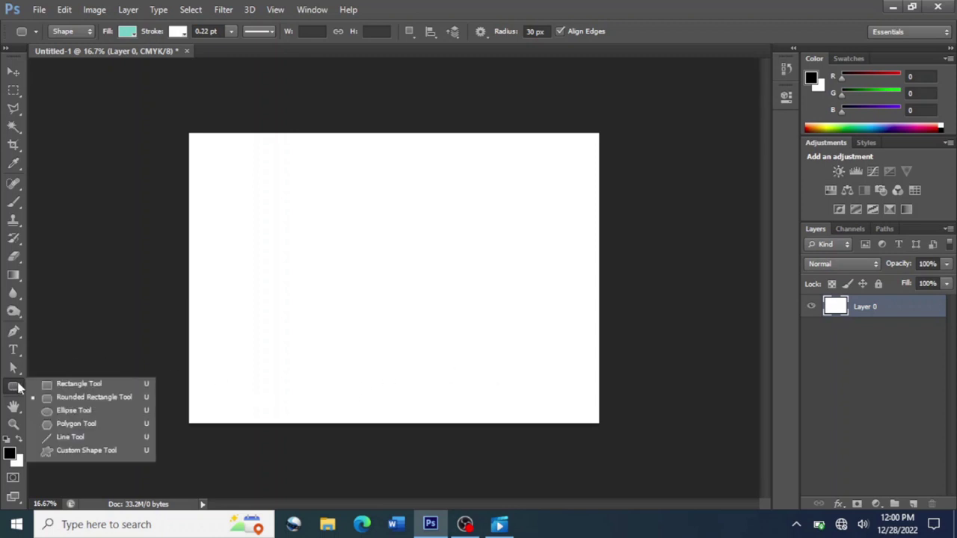
left_click(64, 416)
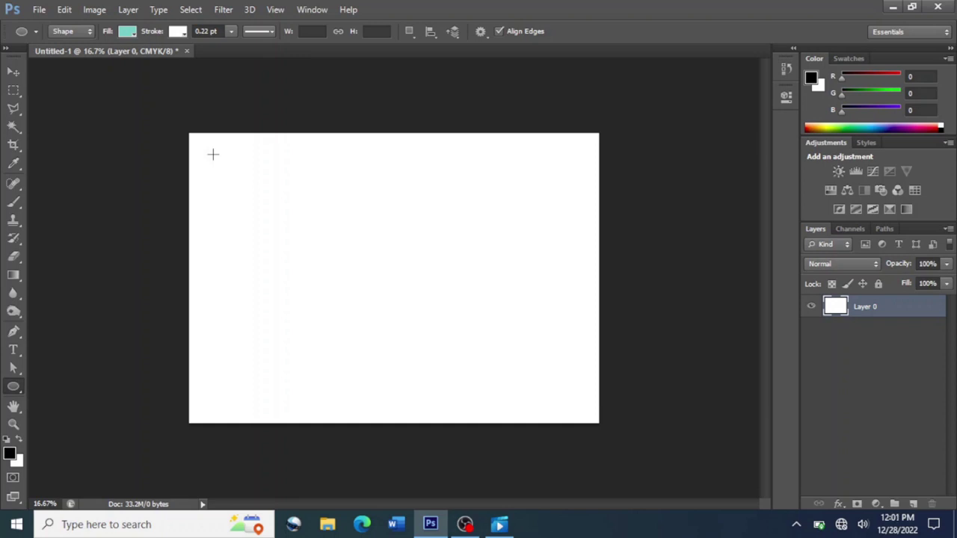
left_click_drag(213, 154, 467, 320)
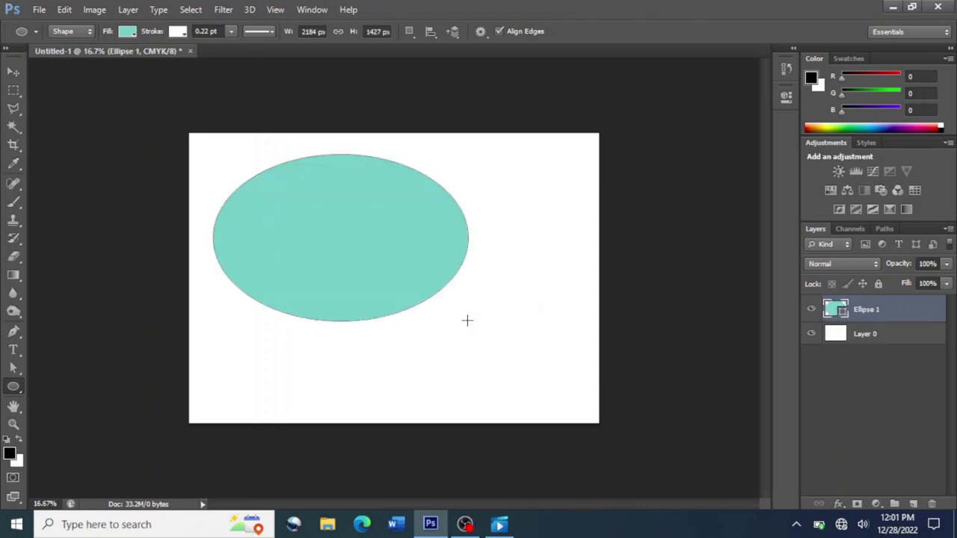
key("ctrl+z")
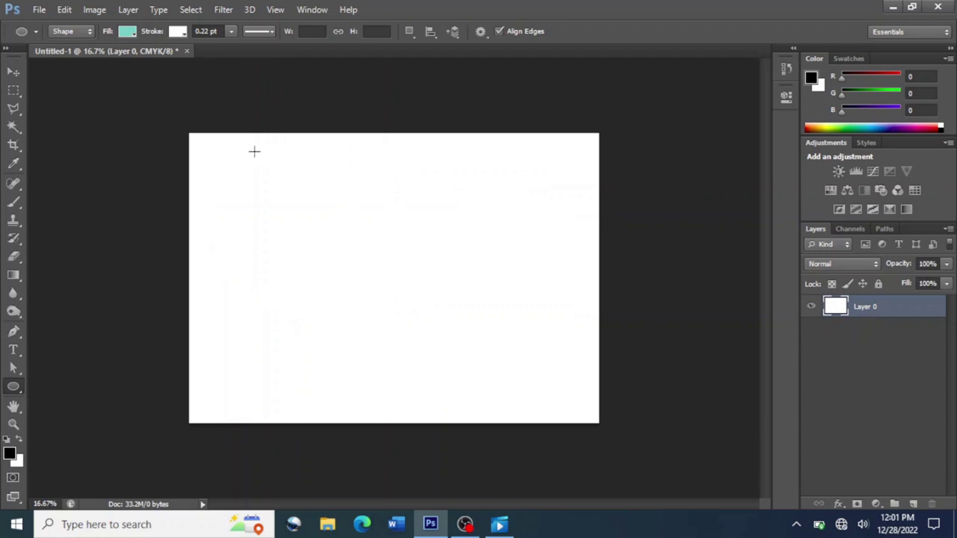
left_click_drag(254, 151, 474, 408)
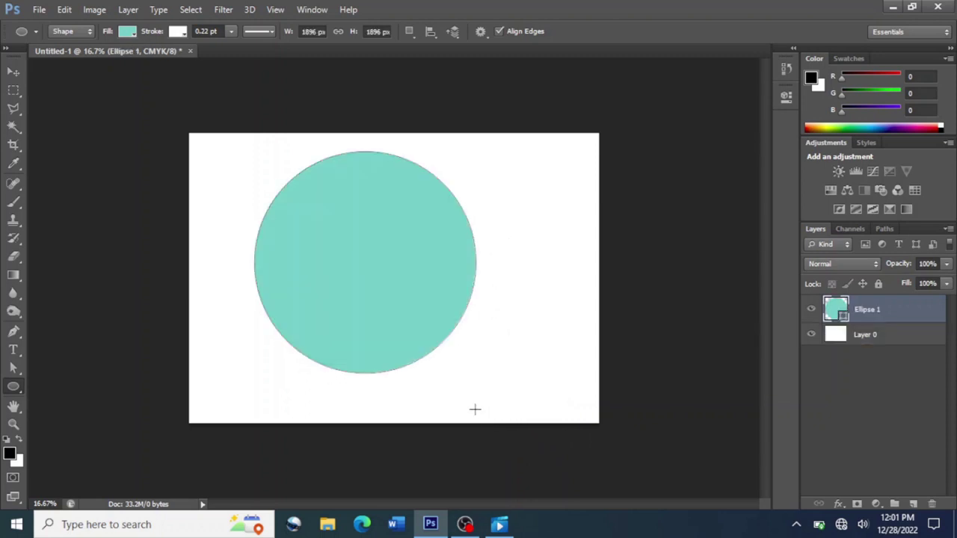
key("ctrl+z")
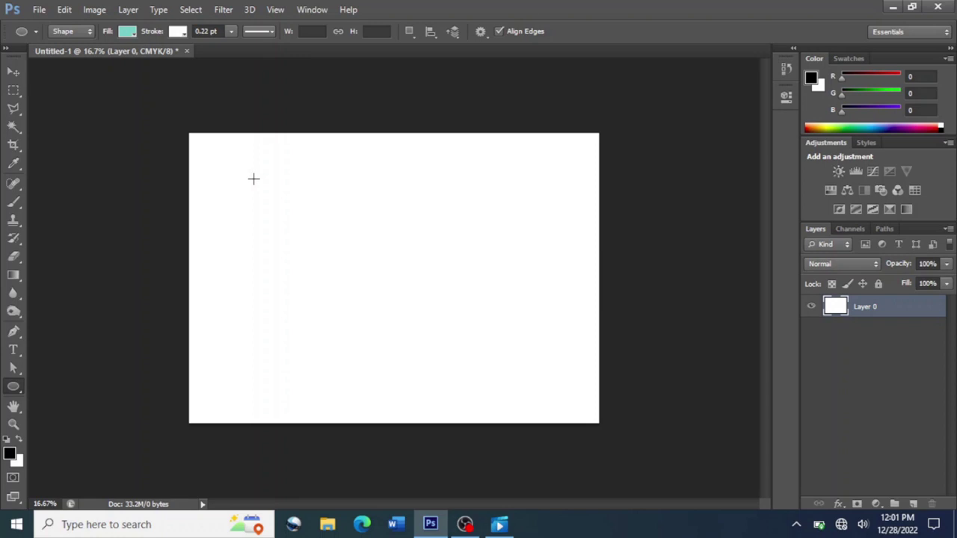
Draw a wide ellipse about 2280 × 2020 px and a circle about 2020 px across, undoing each one
left_click_drag(251, 171, 515, 405)
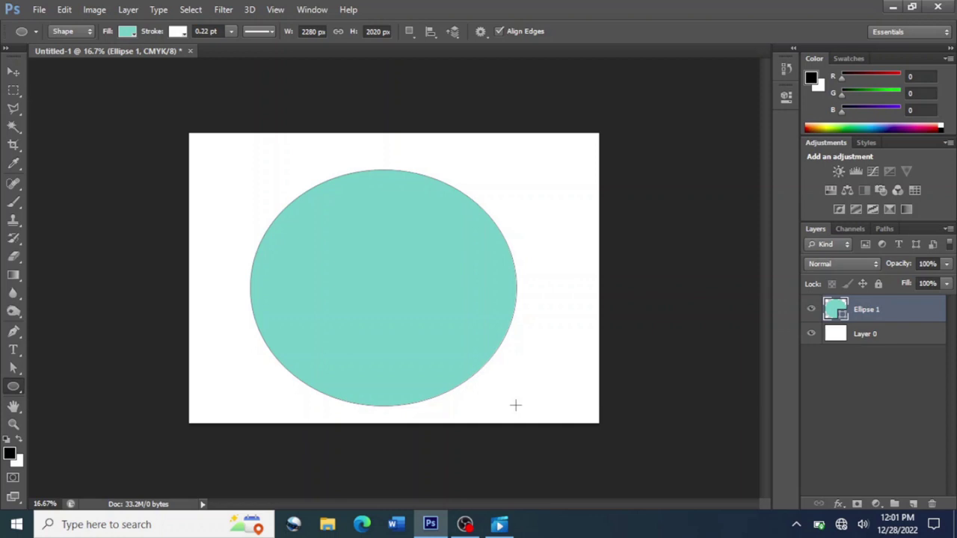
key("ctrl+z")
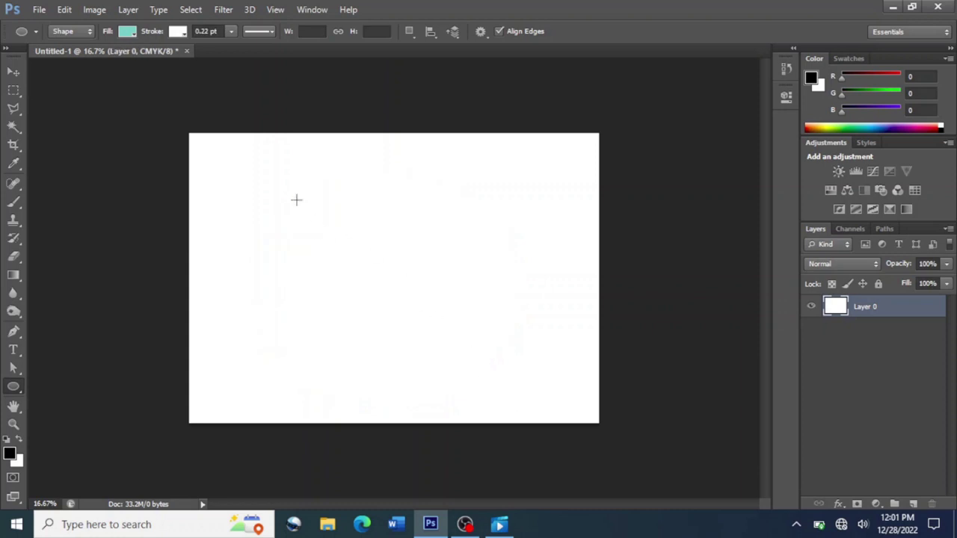
left_click_drag(264, 166, 530, 402)
left_click(529, 402)
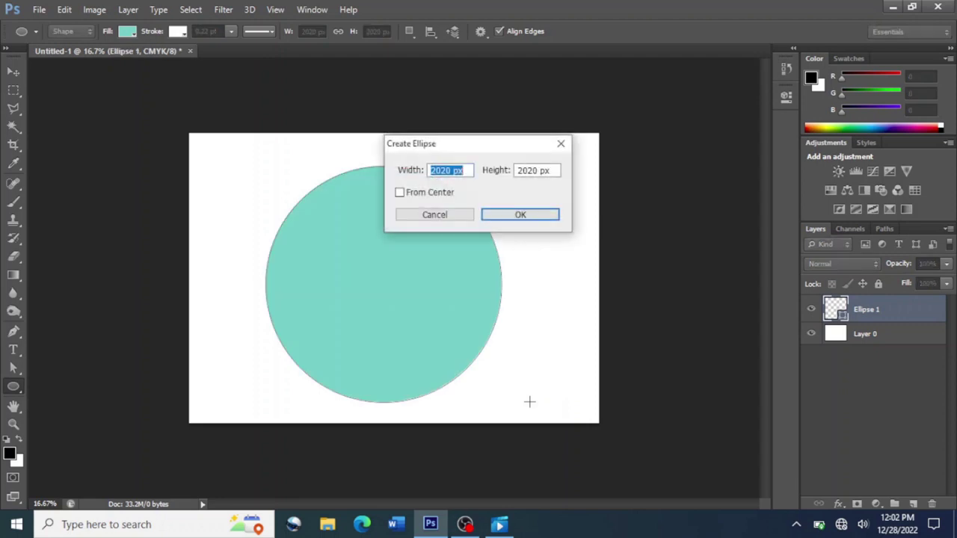
left_click(434, 215)
key("ctrl+z")
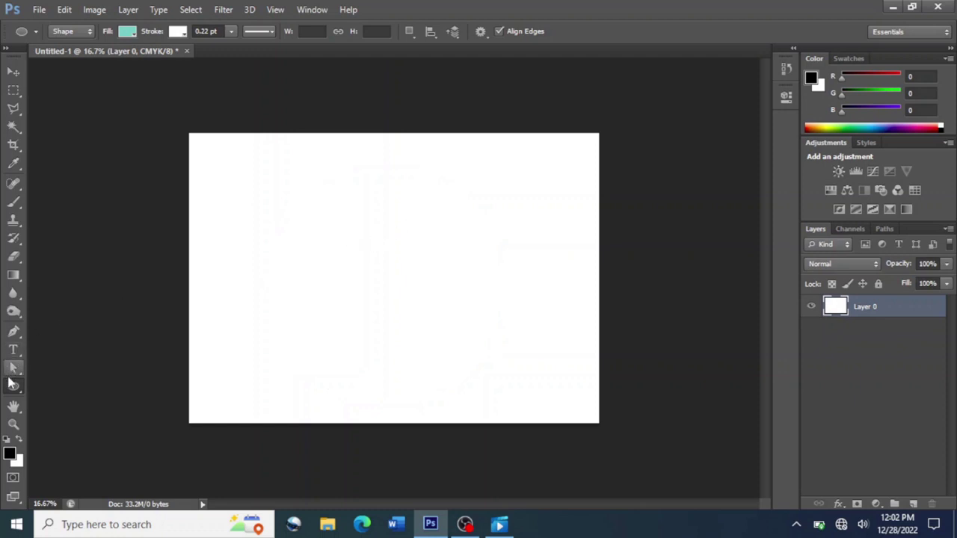
Draw a five-sided polygon about 659 × 679 px at the page's upper-left corner and undo it
left_click(13, 386)
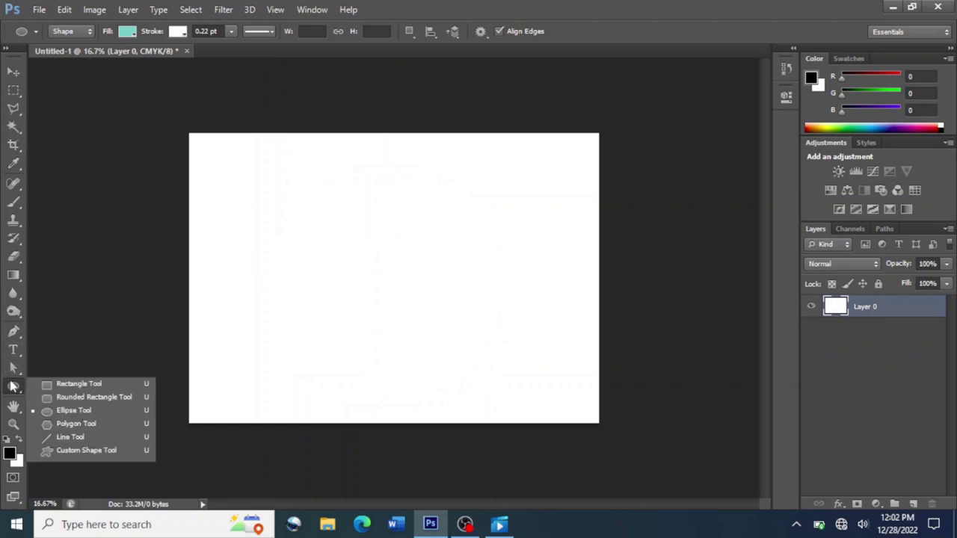
left_click(78, 426)
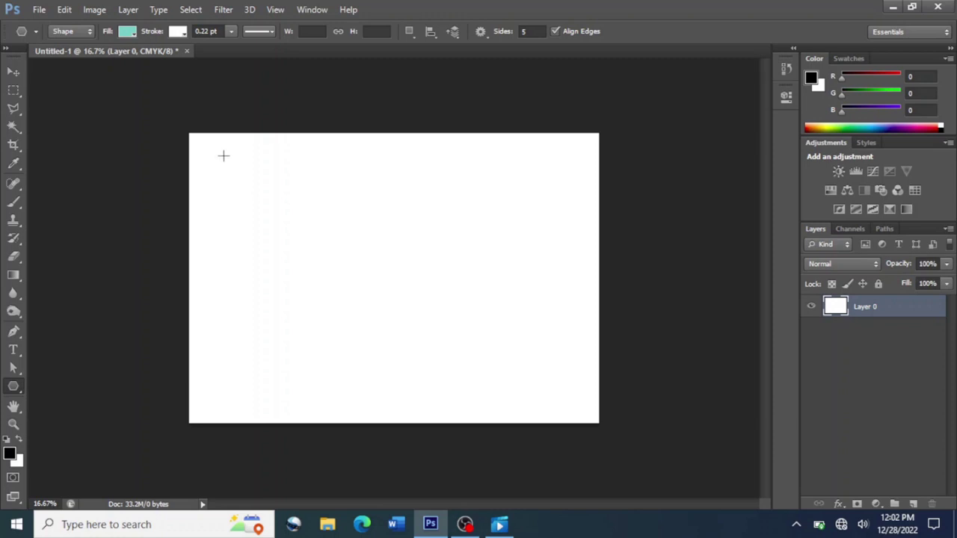
left_click_drag(222, 154, 255, 181)
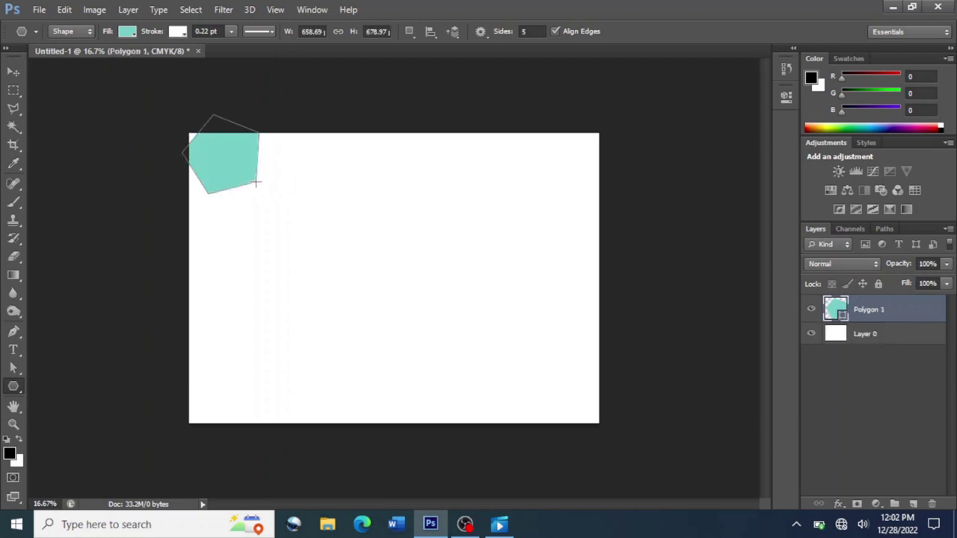
key("ctrl+z")
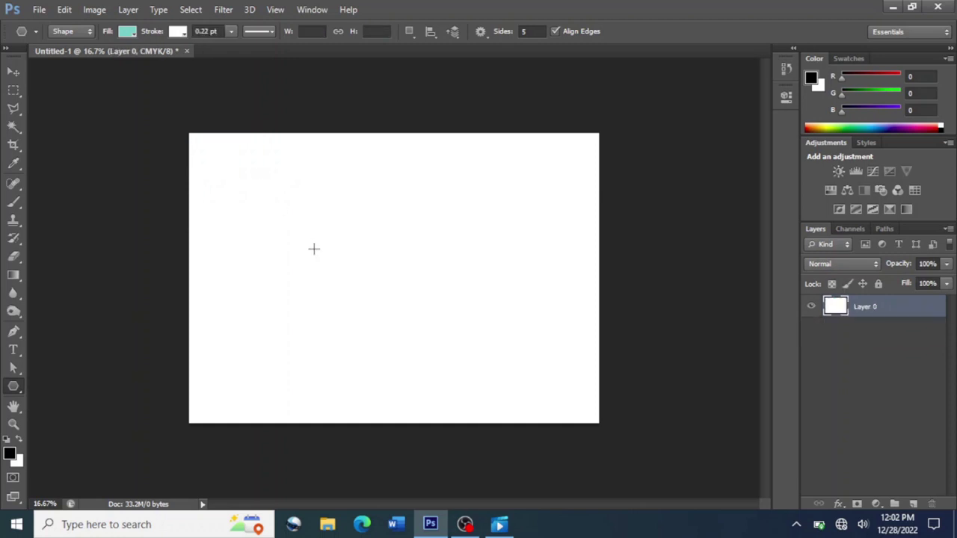
Draw a pentagon about 1307 × 1368 px and a smaller pentagon to its right, and delete both
left_click_drag(312, 248, 380, 298)
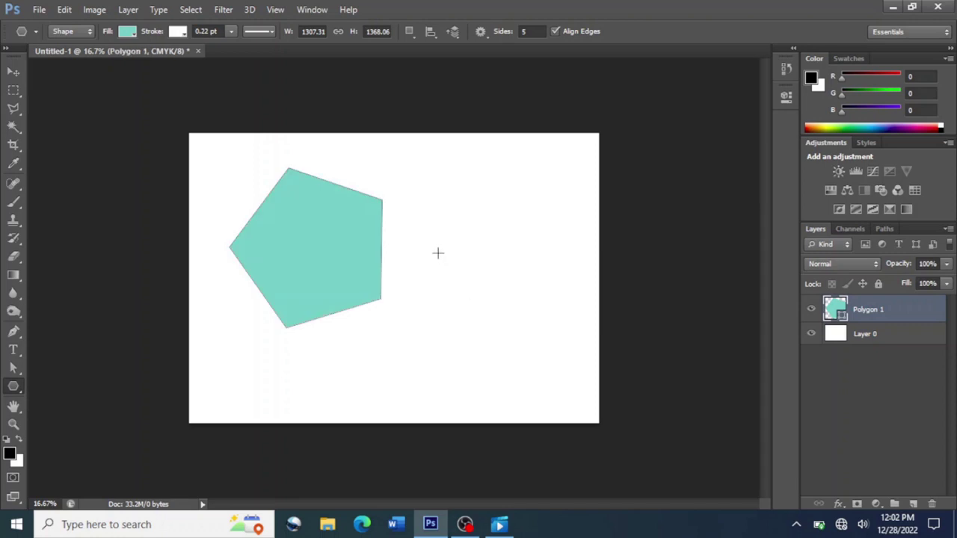
left_click_drag(433, 242, 494, 210)
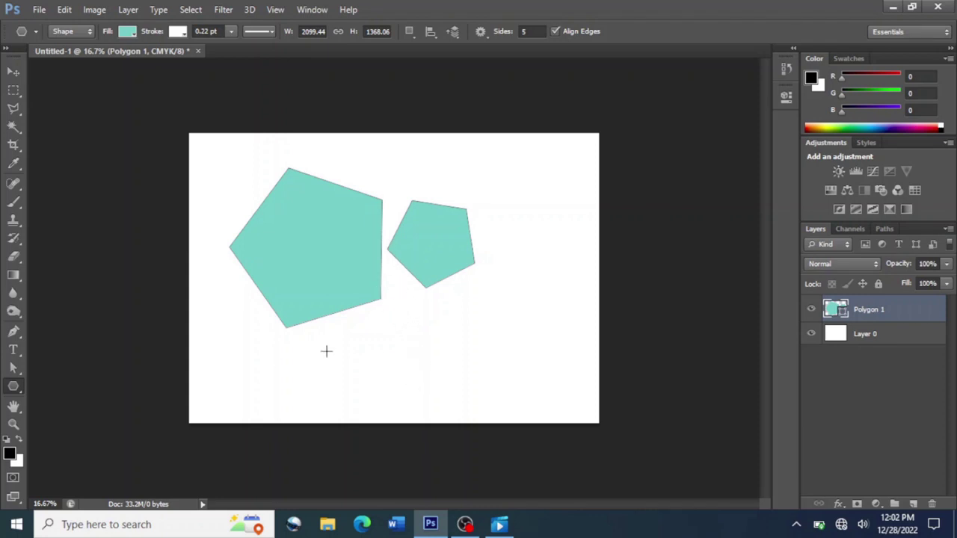
key("Delete")
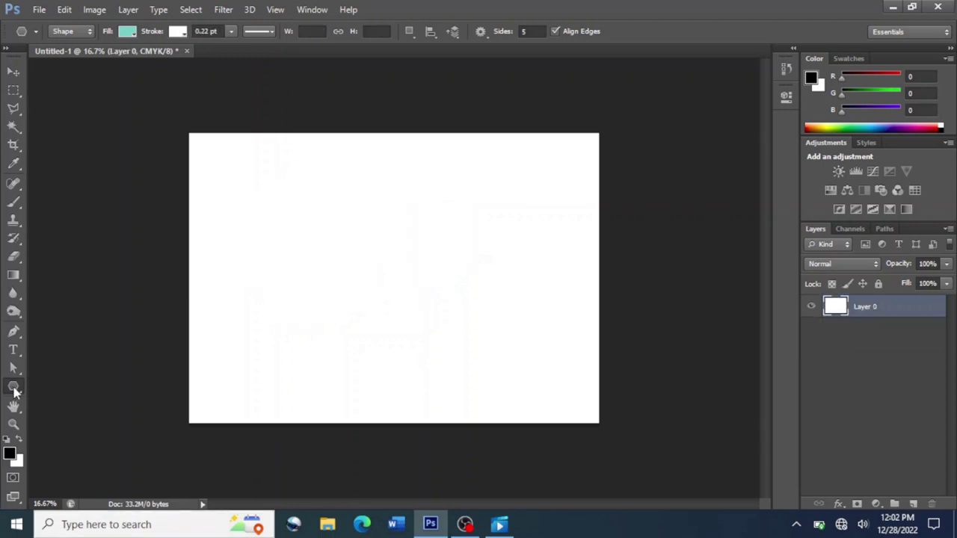
Draw a thin, steep line about 103 × 1594 px with the Line tool near the middle of the page
right_click(15, 390)
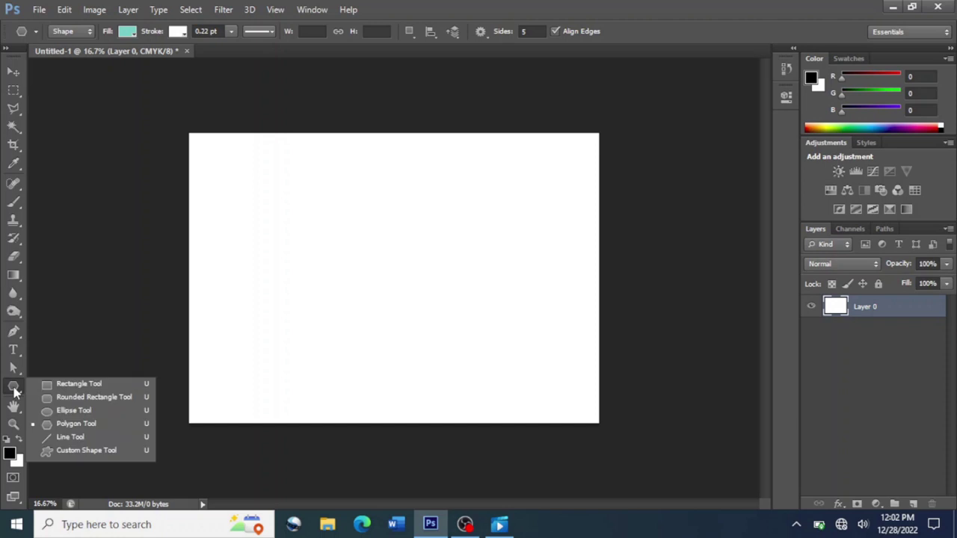
left_click(71, 438)
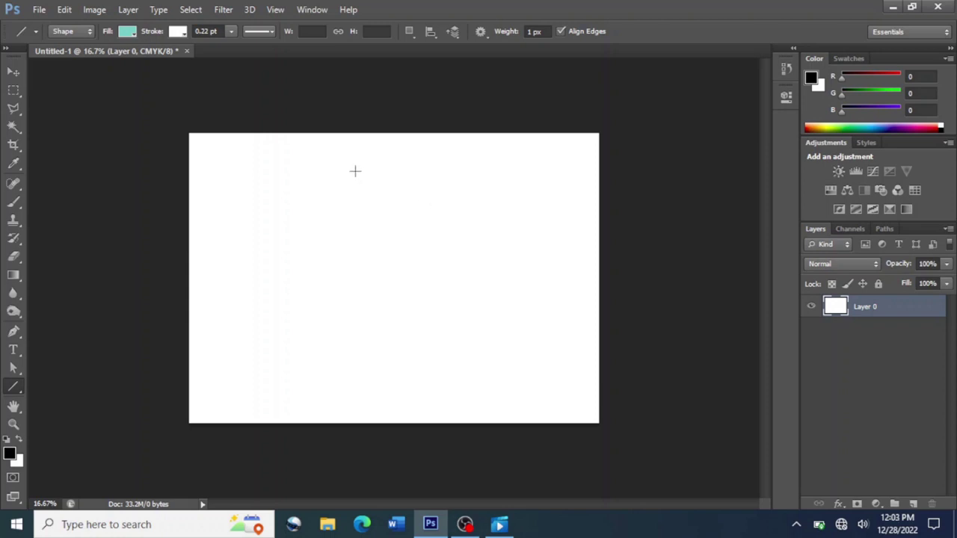
left_click_drag(354, 170, 367, 356)
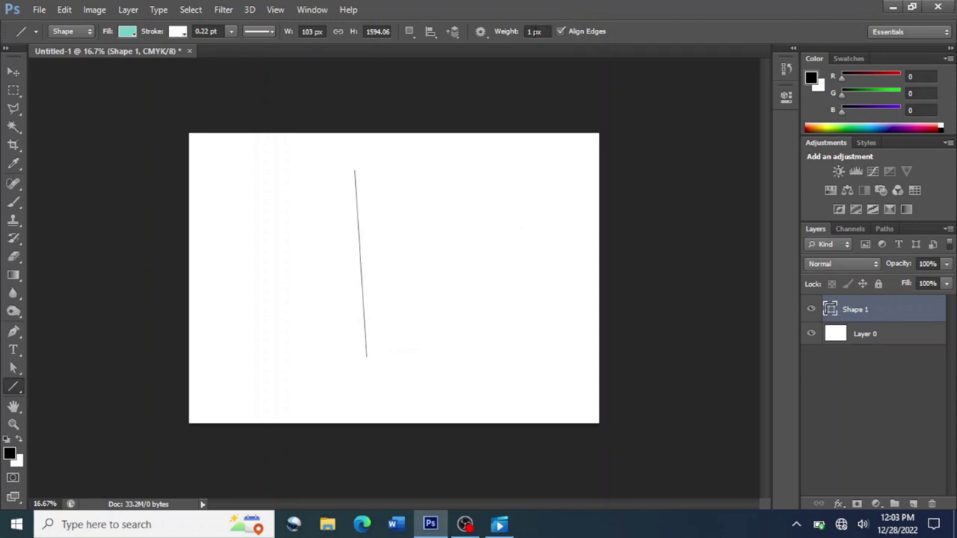
Set the line weight to 30 px and draw a slanted line about 448 × 1822 px right of the first line
left_click(525, 32)
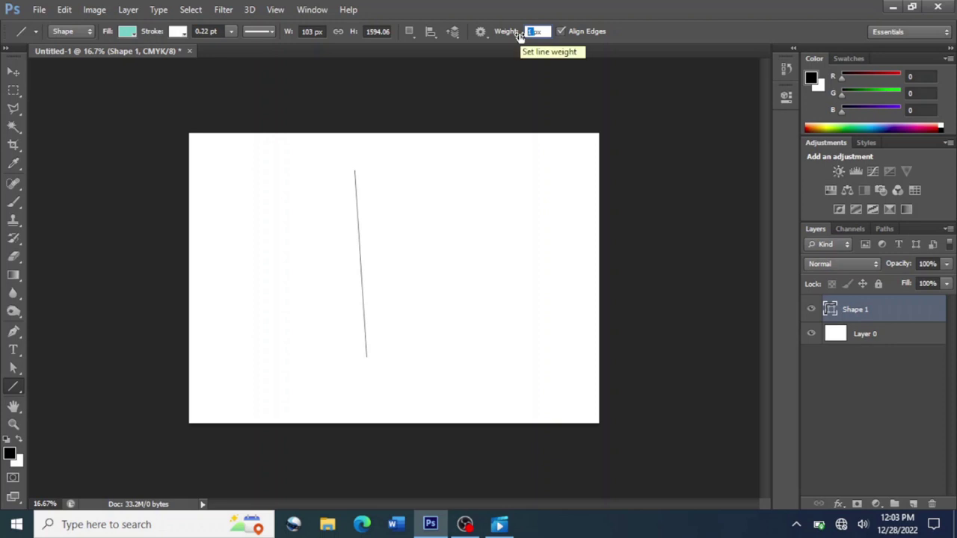
type("30")
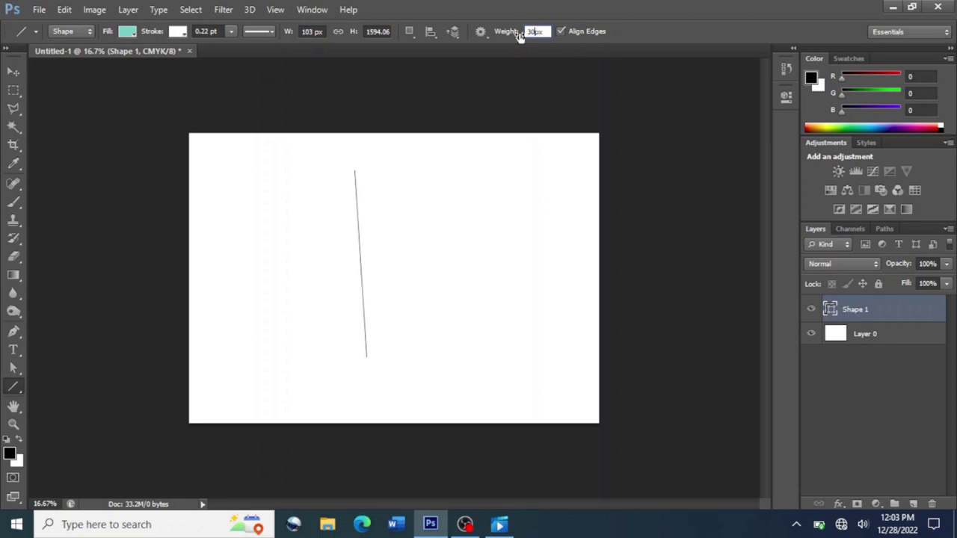
key("Return")
left_click_drag(455, 170, 502, 381)
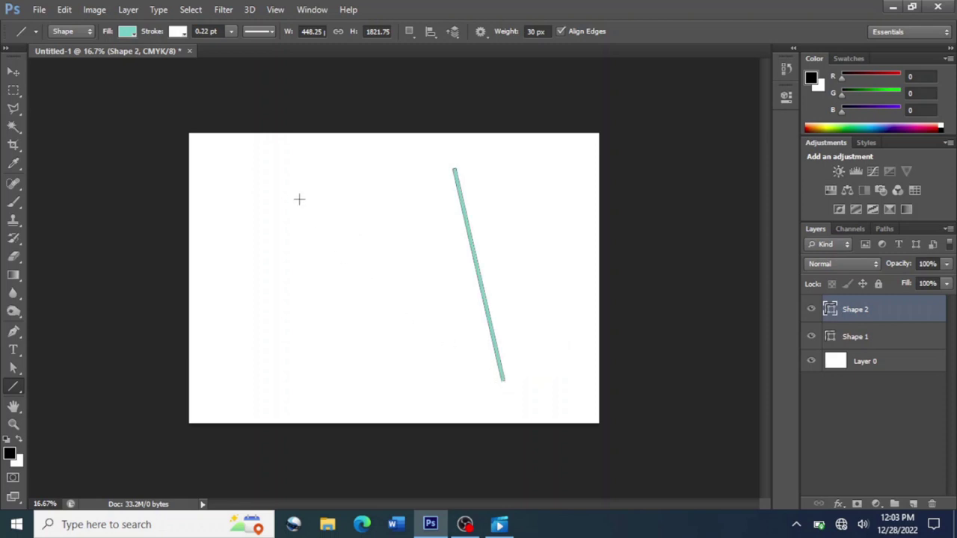
Set the line weight to 100 px and draw a diagonal line about 1294 × 1853 px and a horizontal line across the upper page
left_click(538, 31)
type("1")
key("Return")
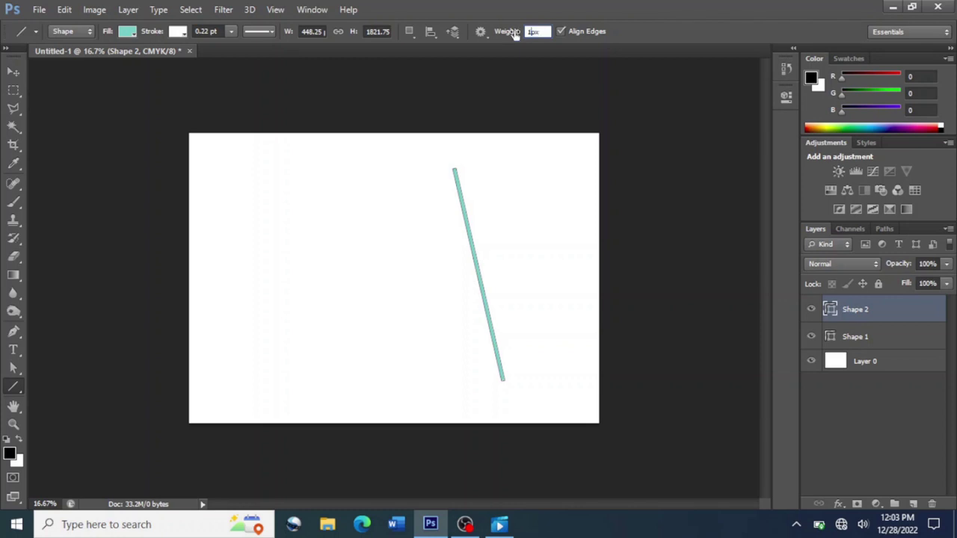
type("100")
key("Return")
key("Return")
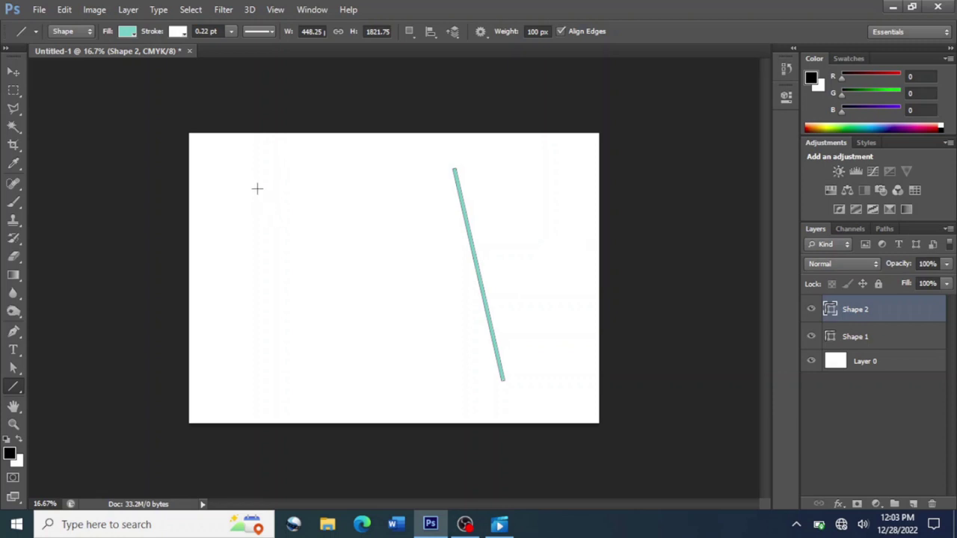
left_click_drag(257, 188, 397, 398)
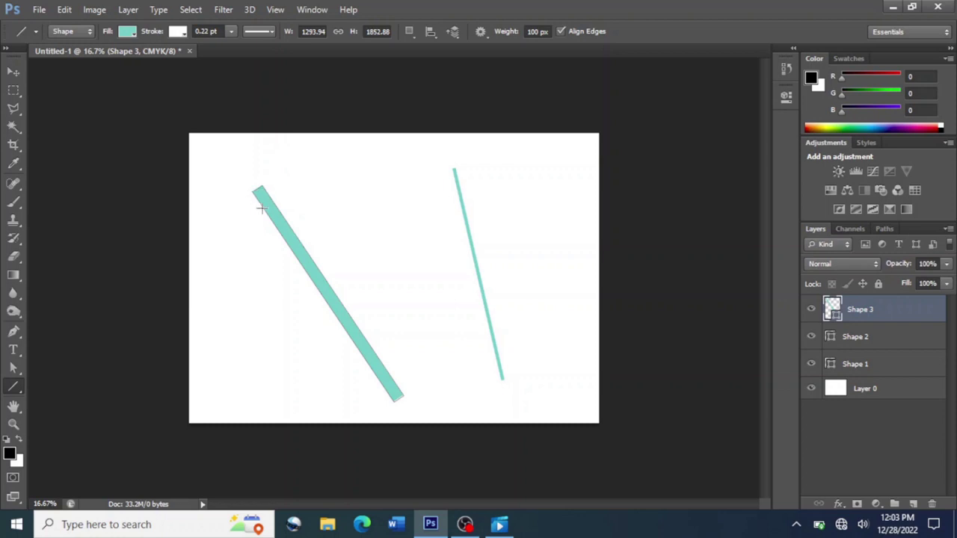
left_click_drag(306, 190, 363, 255)
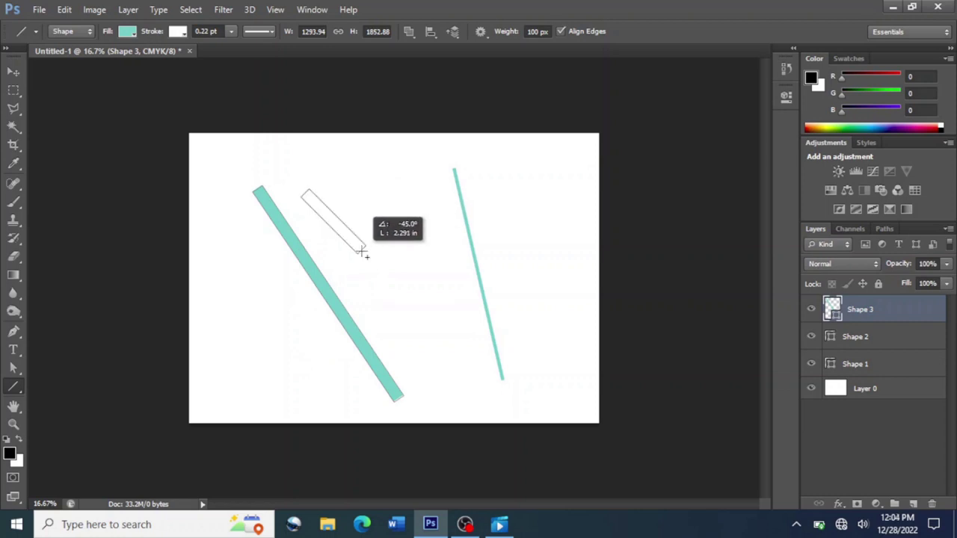
left_click_drag(361, 252, 588, 187)
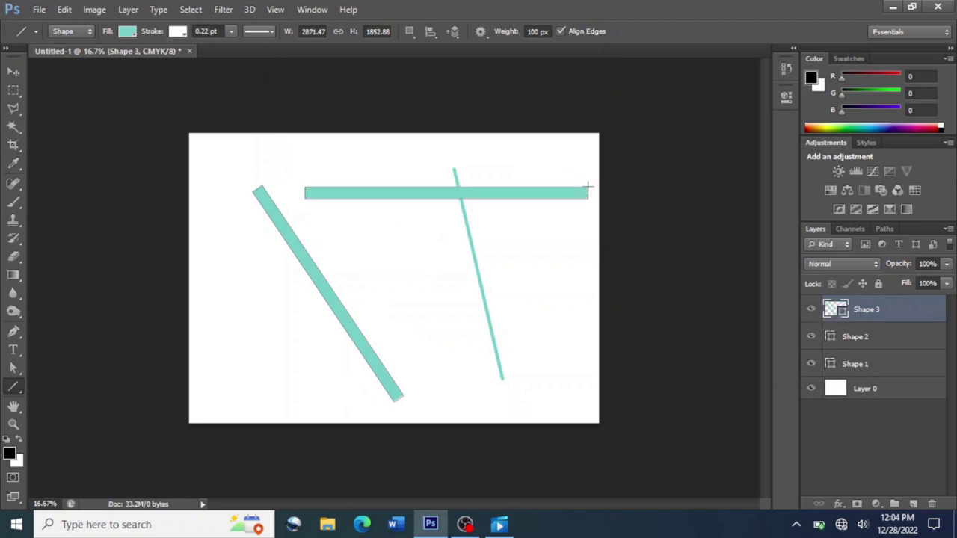
Undo all the drawn lines until only the blank page remains
key("ctrl+alt+z")
key("ctrl+alt+z")
key("ctrl+alt+z")
key("ctrl+alt+z")
key("ctrl+alt+z")
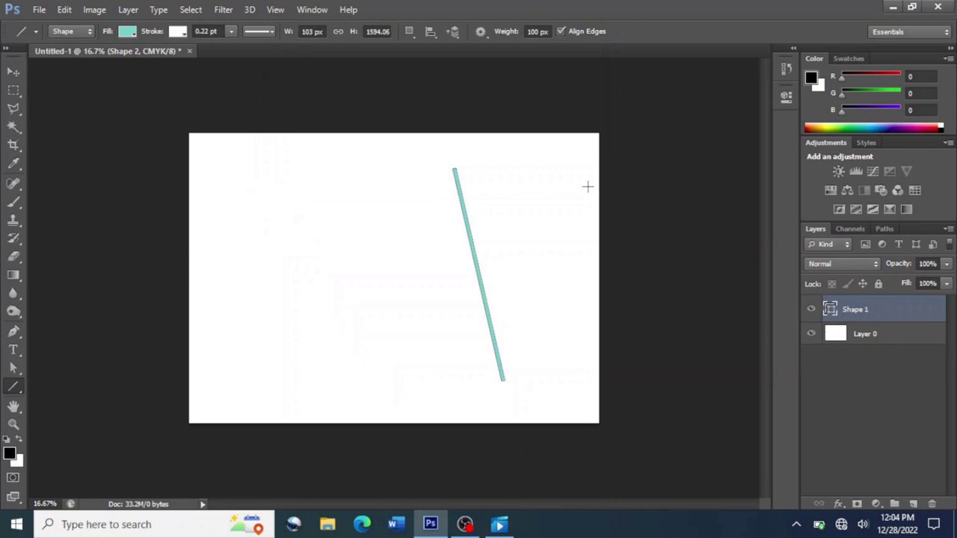
key("ctrl+alt+z")
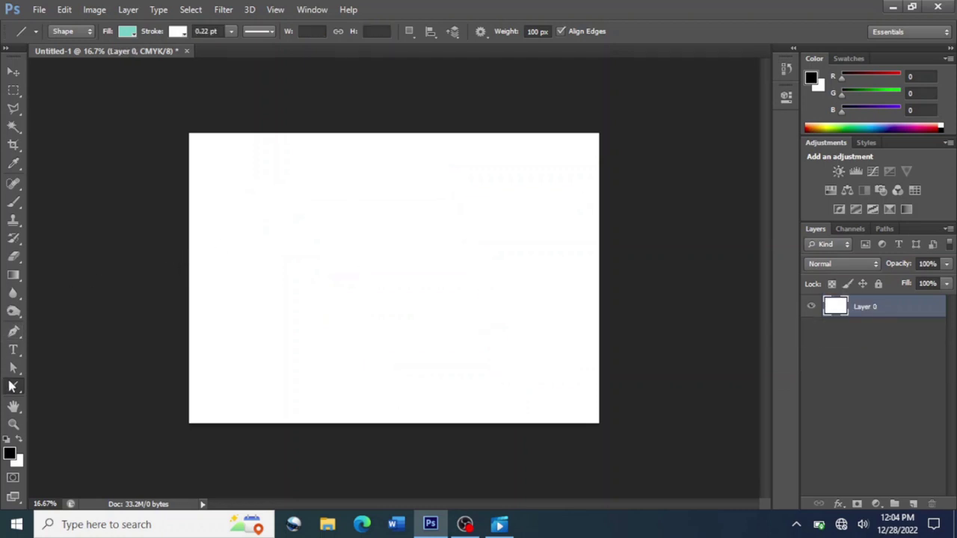
With the Custom Shape tool, draw a flower ornament about 1345 × 1307 px and a spiral about 985 × 624 px below it
right_click(12, 386)
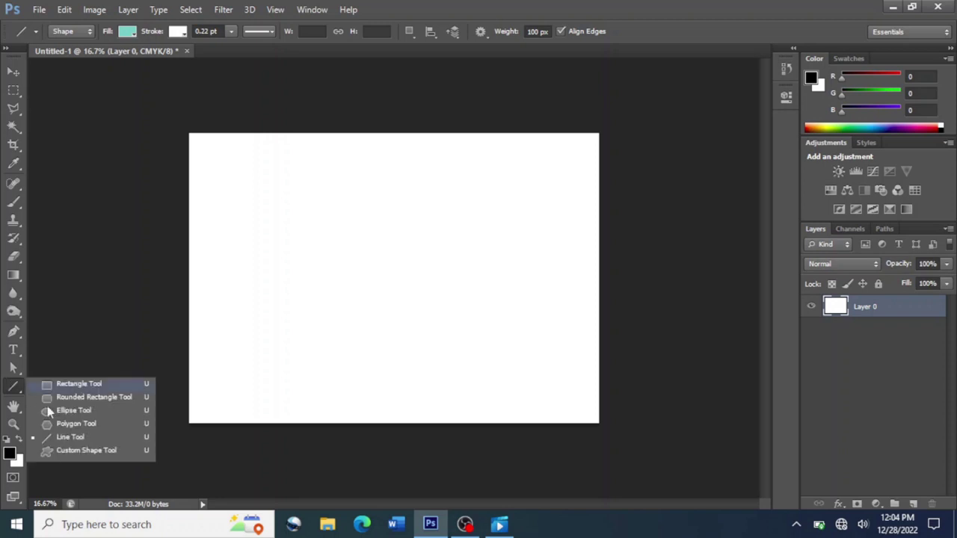
left_click(86, 450)
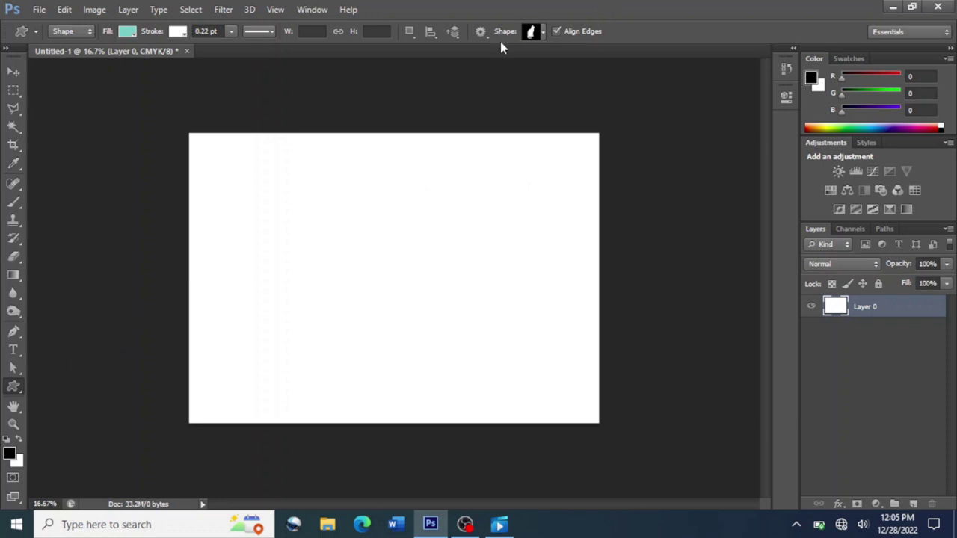
left_click(543, 33)
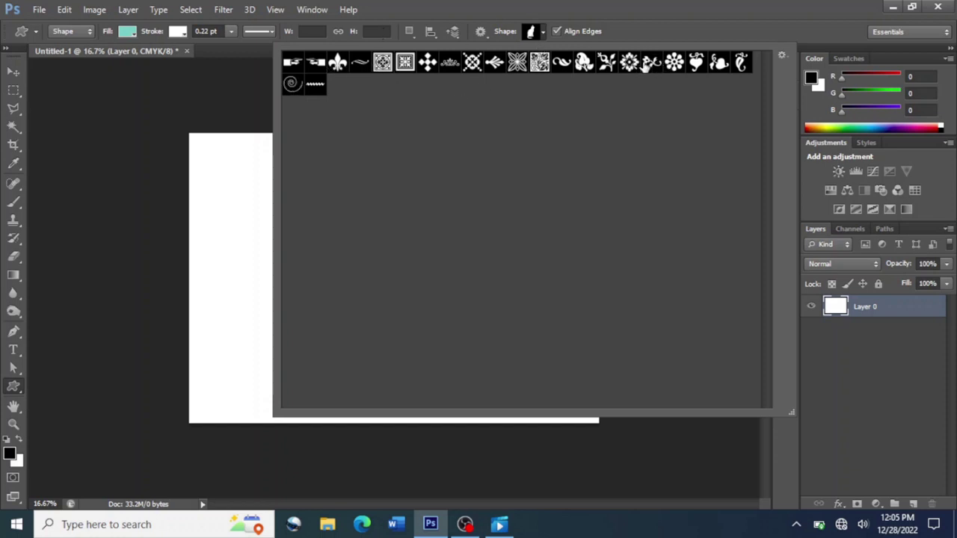
left_click(606, 63)
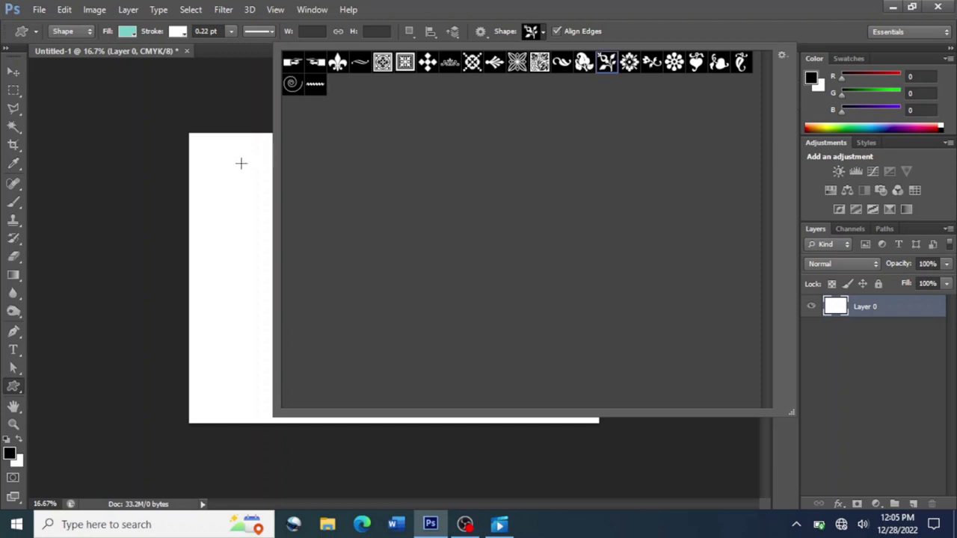
left_click_drag(229, 166, 385, 319)
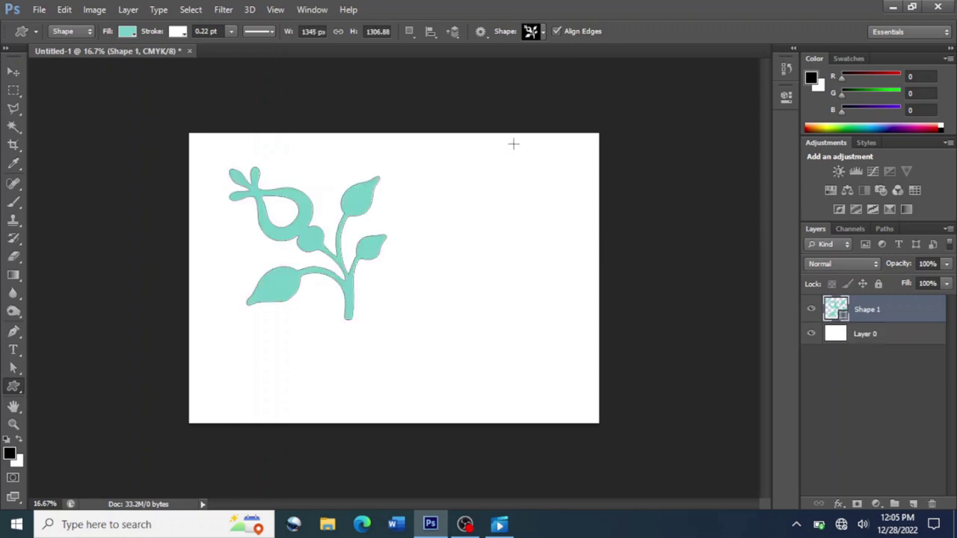
left_click(544, 31)
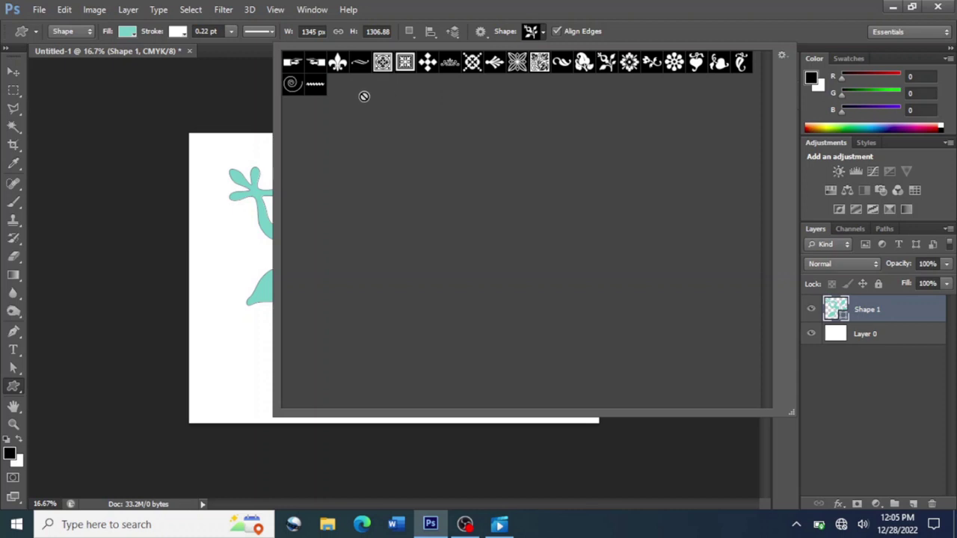
left_click(293, 84)
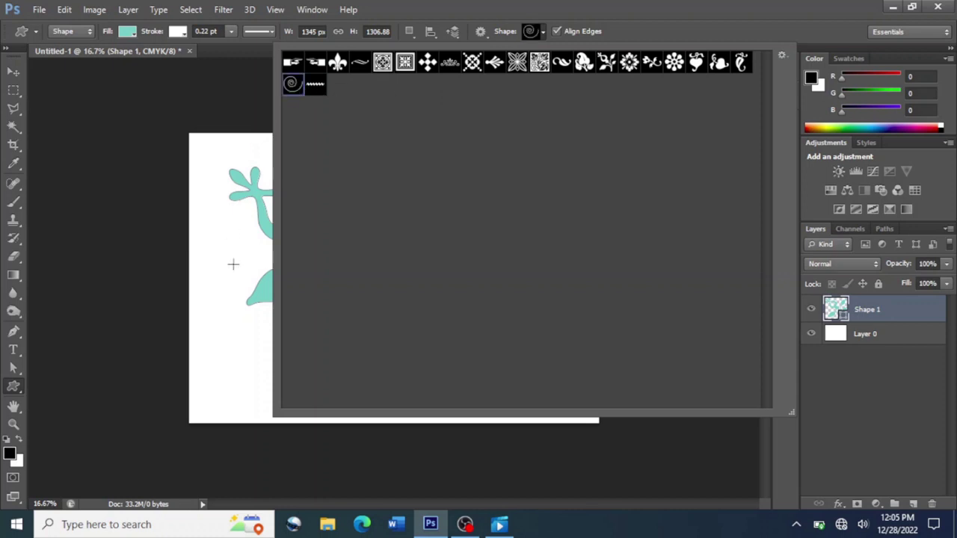
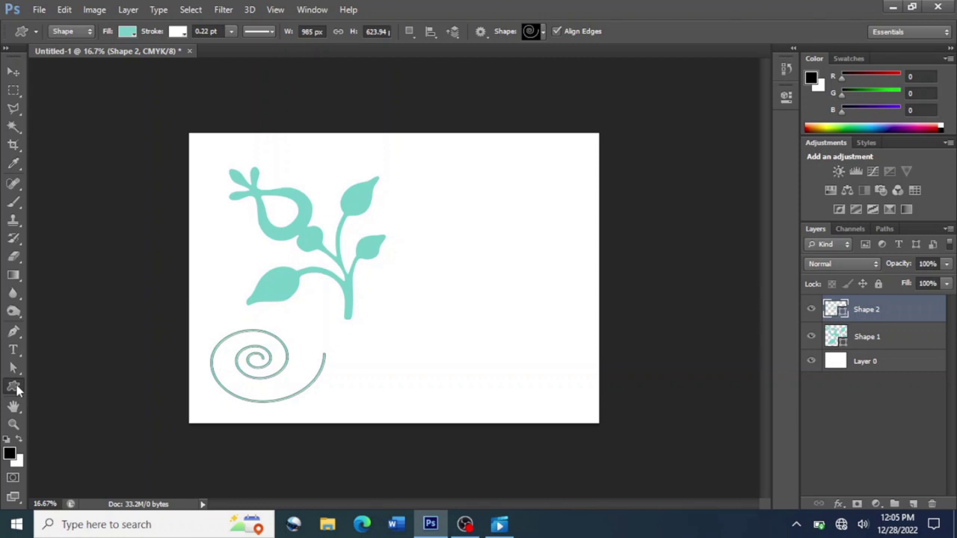
Replace the current custom shapes with the All shape set
left_click(542, 34)
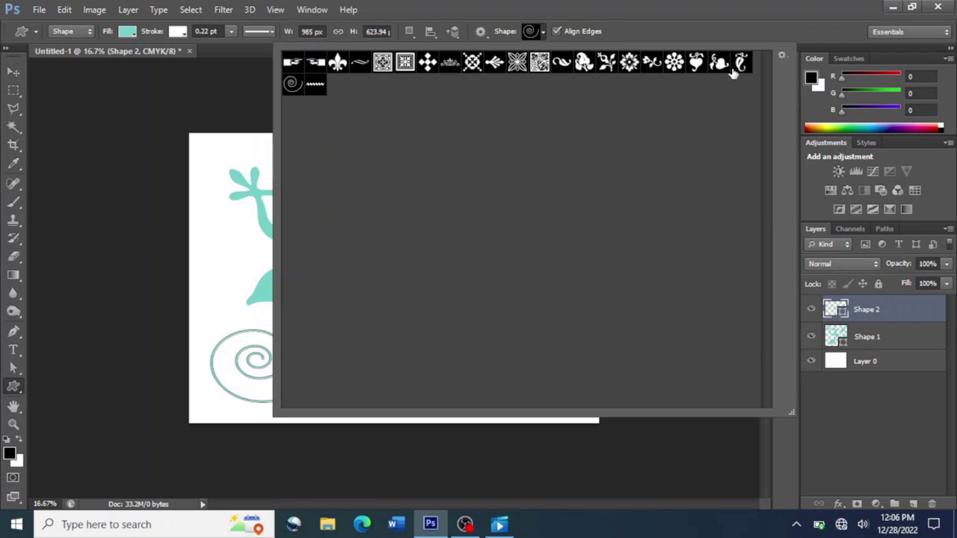
left_click(782, 59)
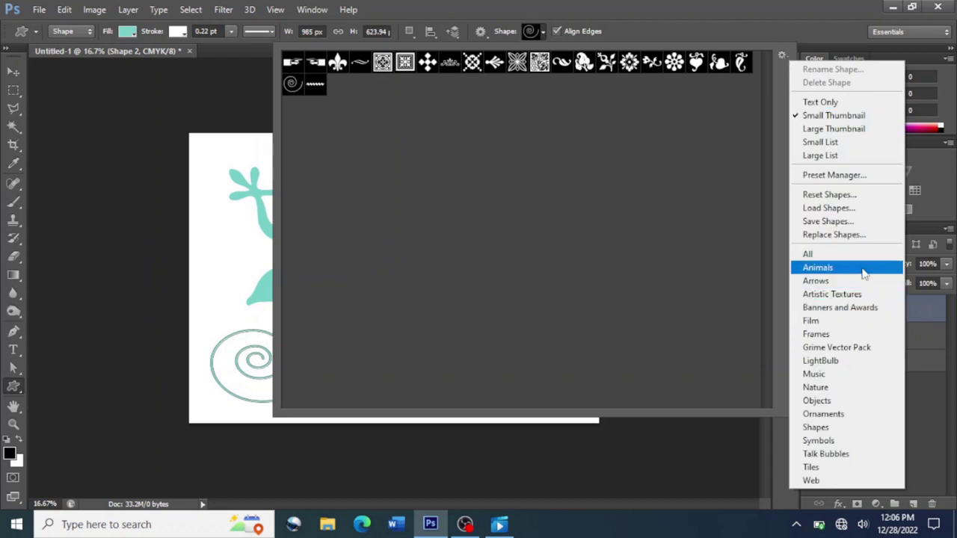
left_click(819, 256)
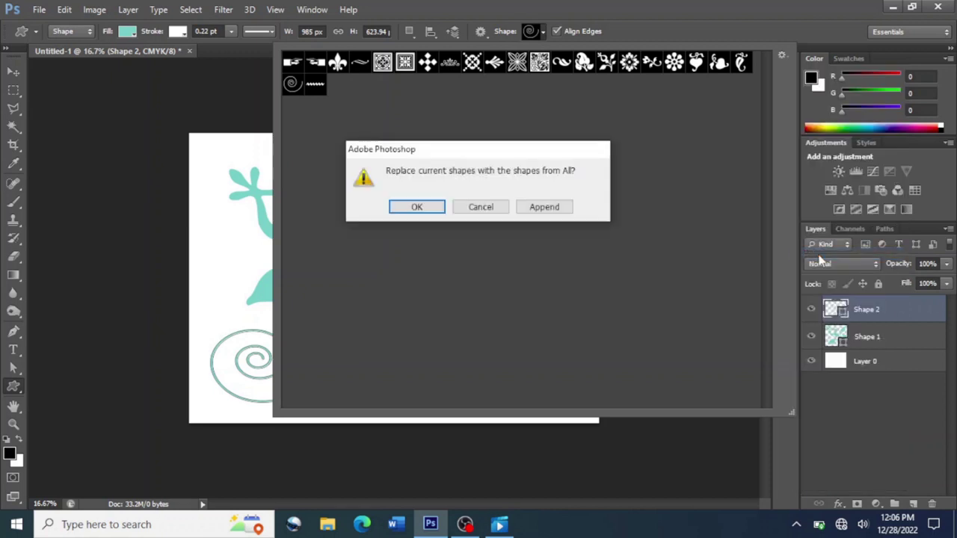
left_click(416, 207)
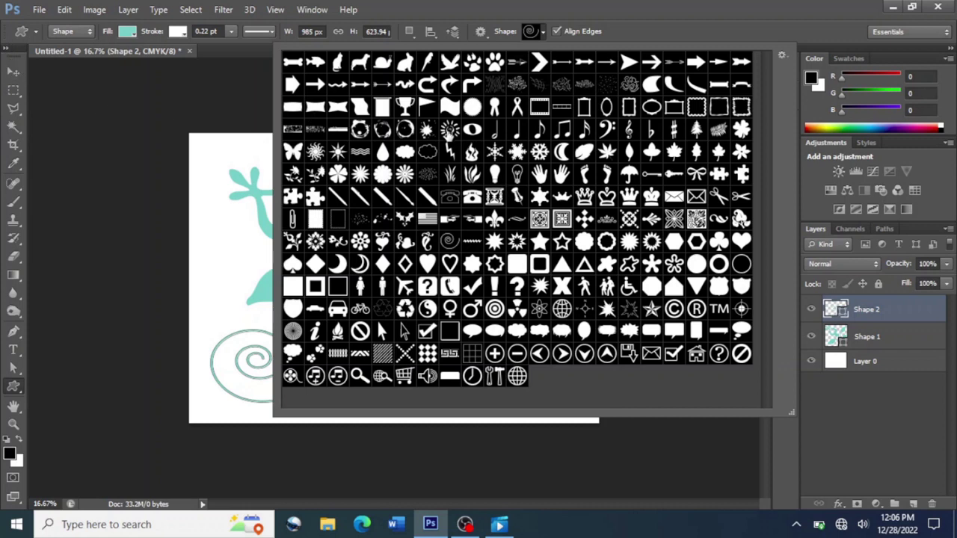
Draw a trophy about 325 × 601 px beside the flower, a larger one at the page's upper right and one at its lower centre
left_click(403, 107)
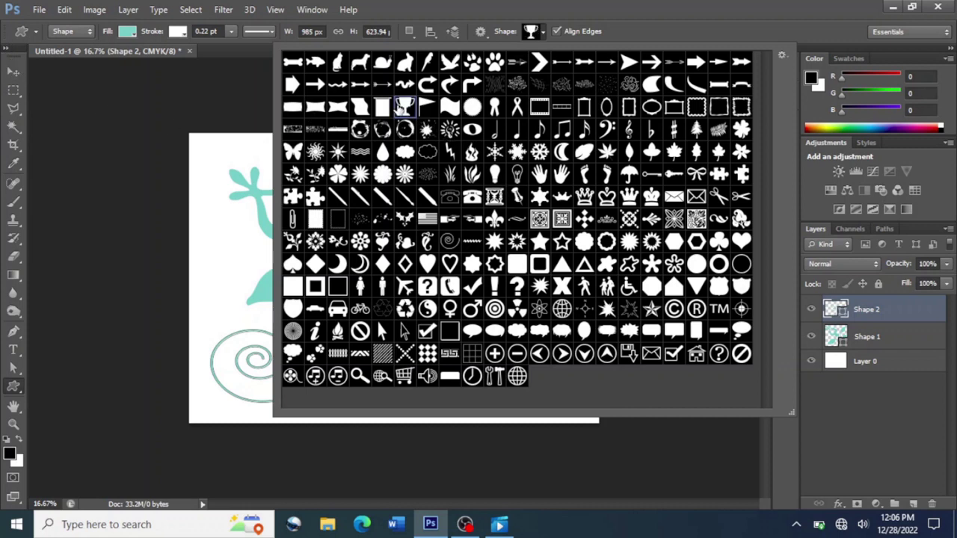
left_click_drag(219, 207, 254, 275)
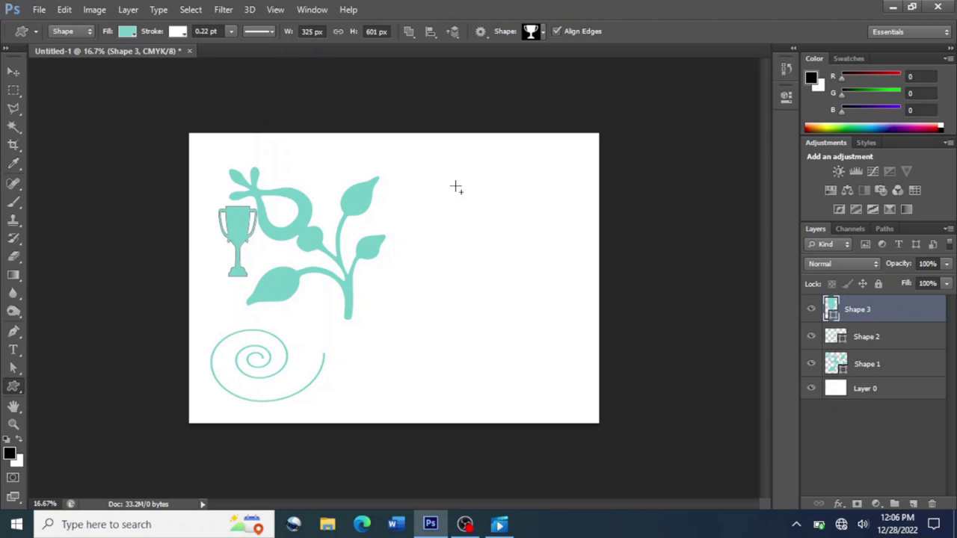
left_click_drag(456, 187, 568, 353)
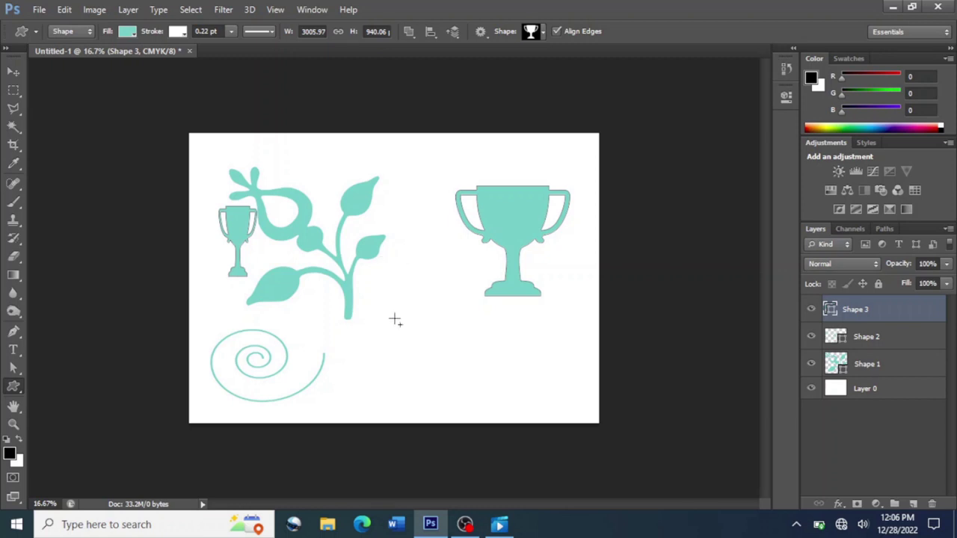
left_click_drag(394, 319, 477, 391)
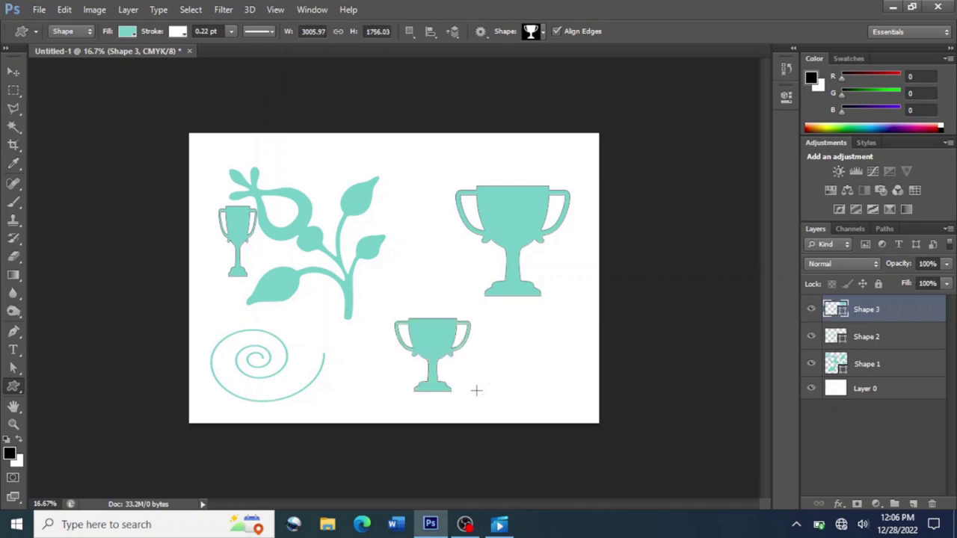
Undo the three trophies, the spiral and the flower ornament
key("ctrl+alt+z")
key("ctrl+alt+z")
key("ctrl+alt+z")
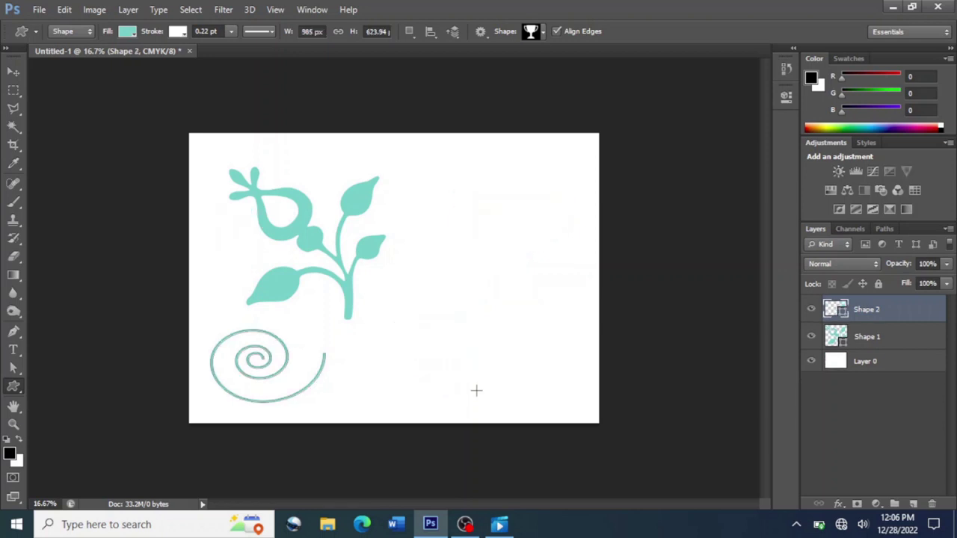
key("ctrl+alt+z")
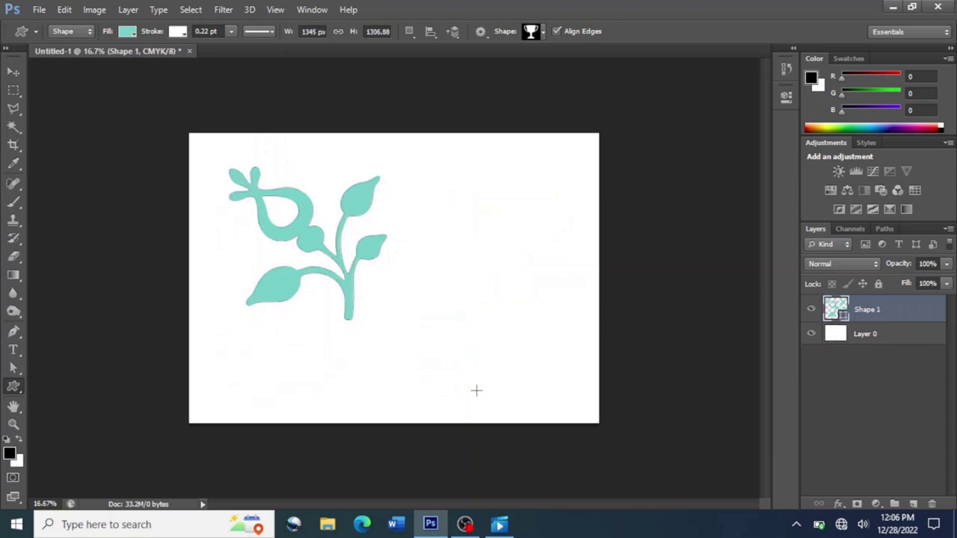
key("ctrl+alt+z")
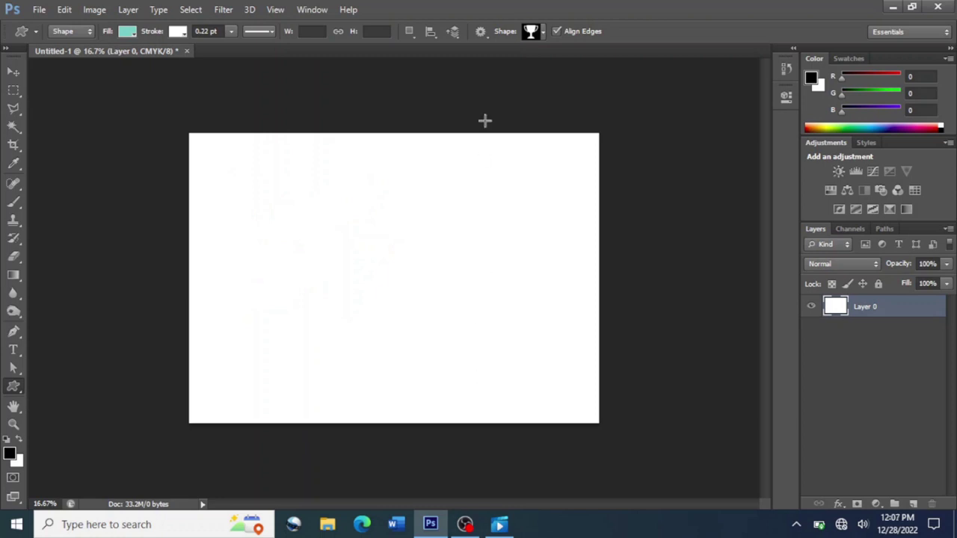
Draw a waving flag custom shape about 1045 × 1001 px in the left half of the page
left_click(545, 31)
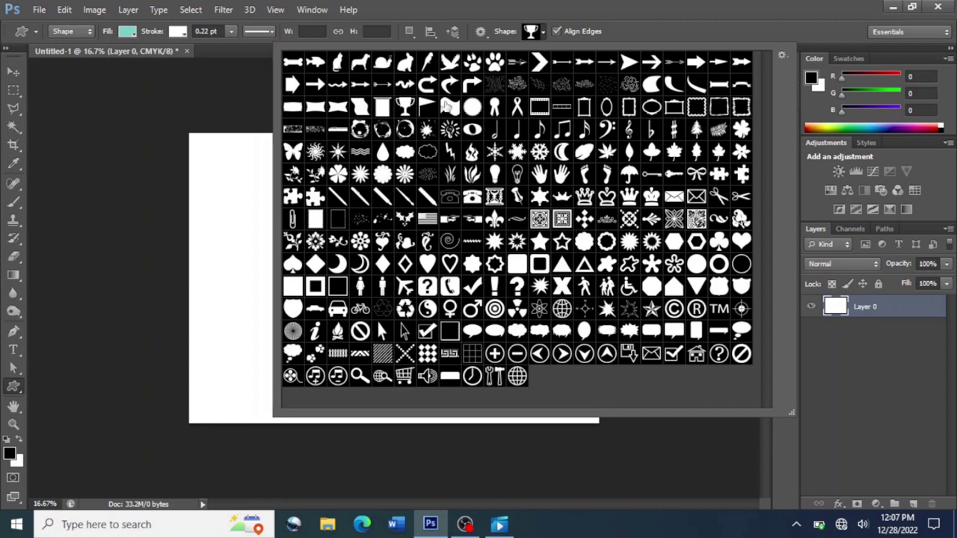
left_click(448, 107)
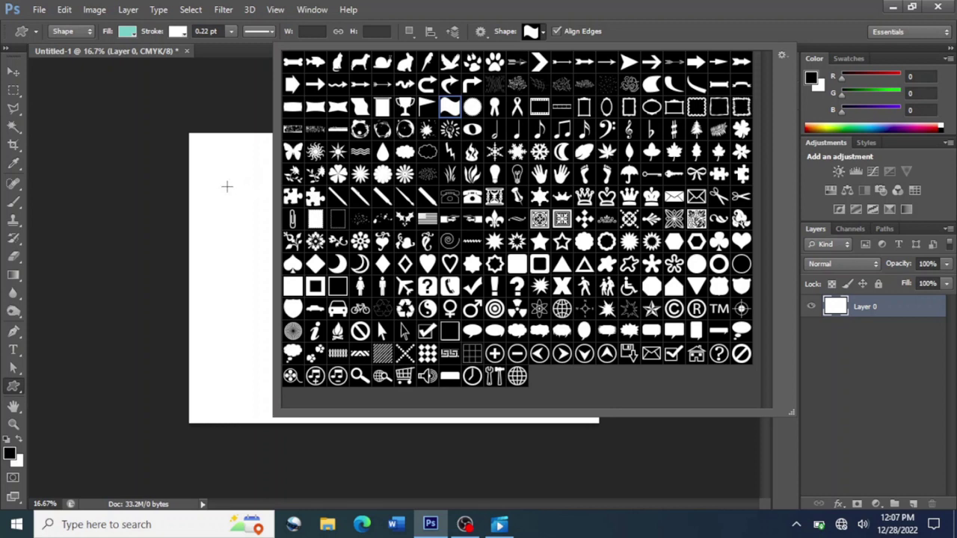
left_click_drag(226, 186, 402, 302)
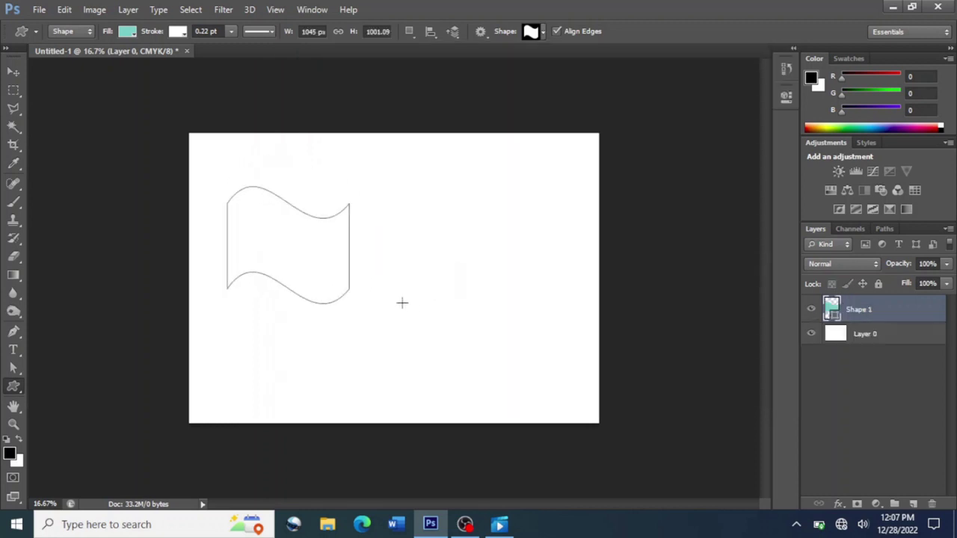
Draw a U-turn arrow custom shape about 678 × 606 px below the waving flag
left_click(544, 30)
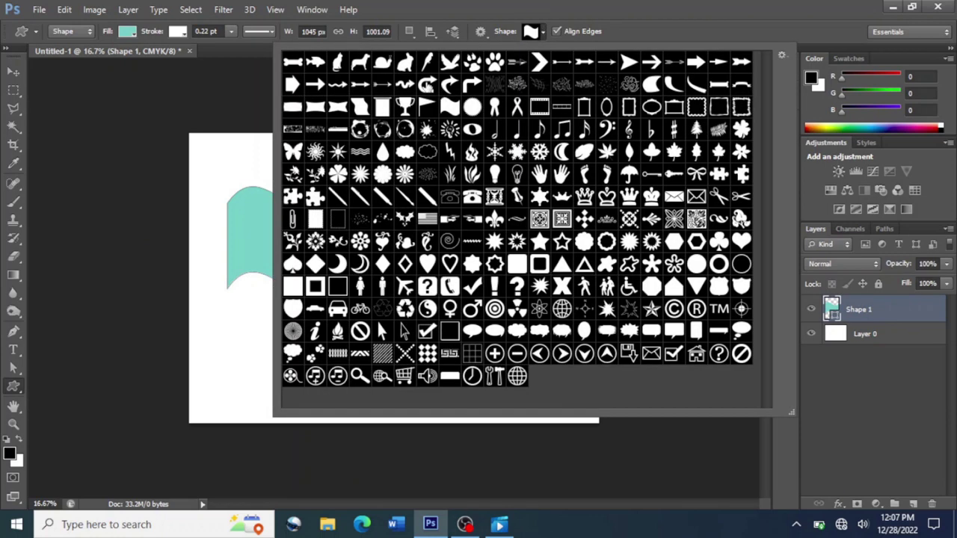
left_click(427, 84)
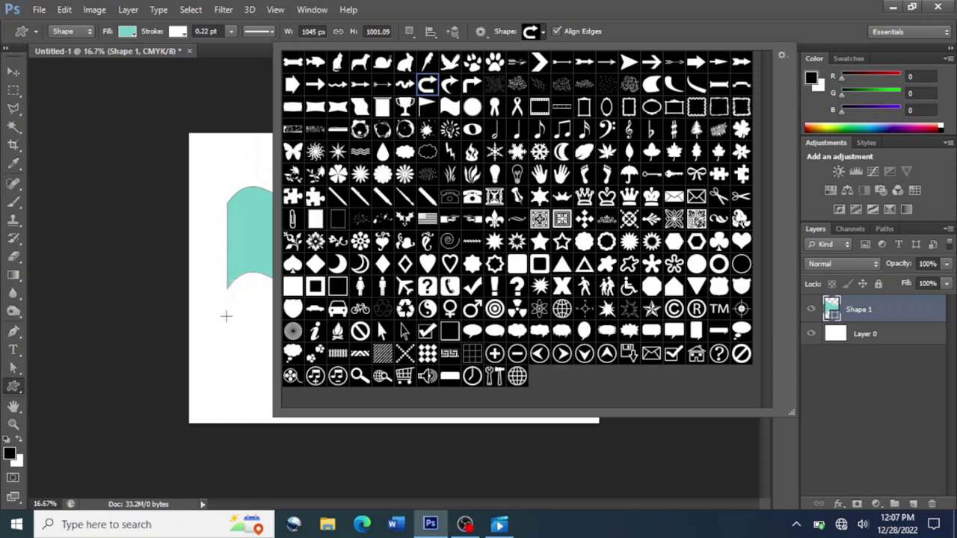
left_click_drag(226, 317, 402, 387)
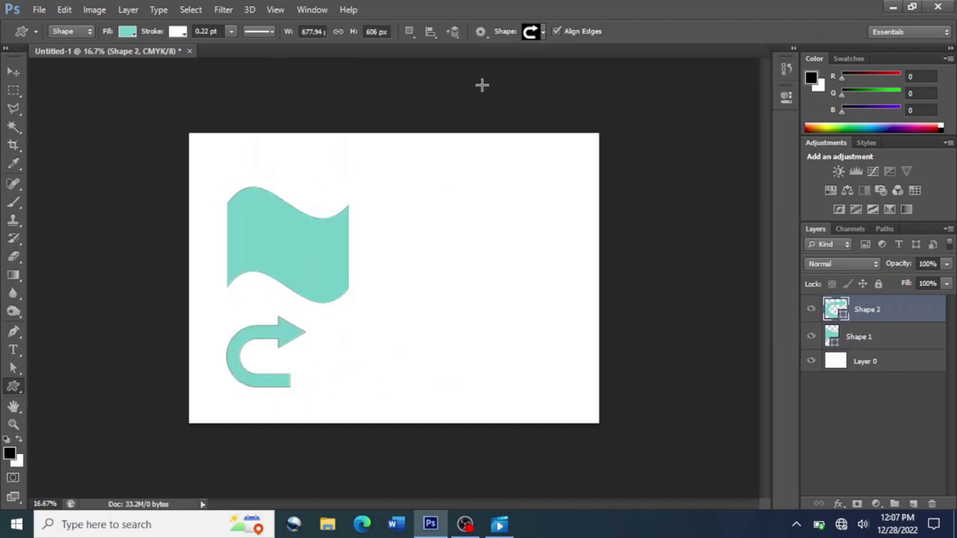
Draw a large solid triangle custom shape over the flag and move it with the arrow to the right half of the page
left_click(545, 31)
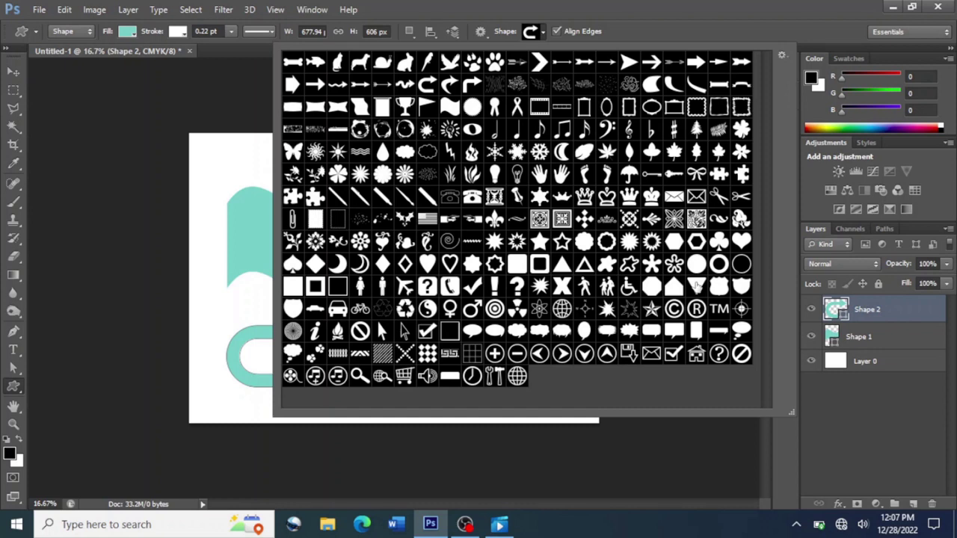
left_click(564, 266)
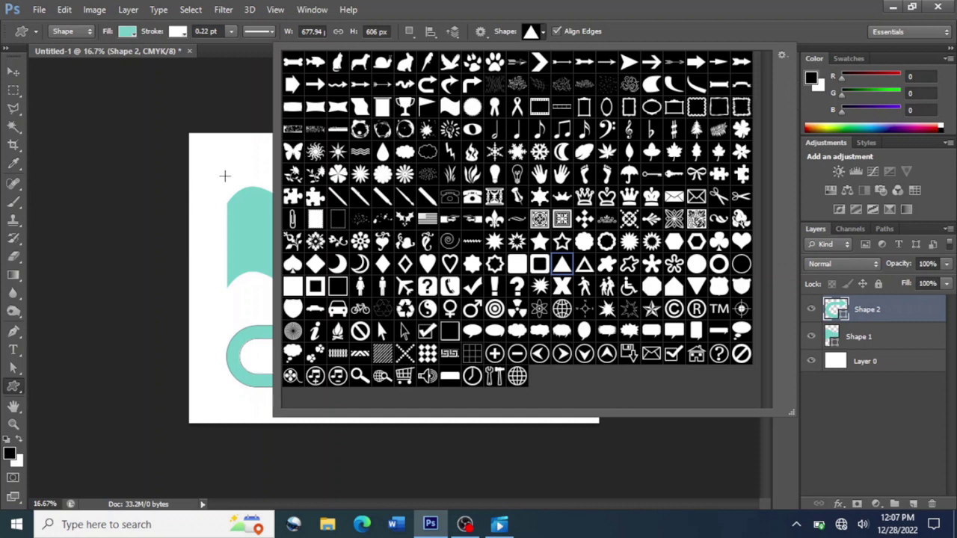
left_click_drag(238, 151, 434, 294)
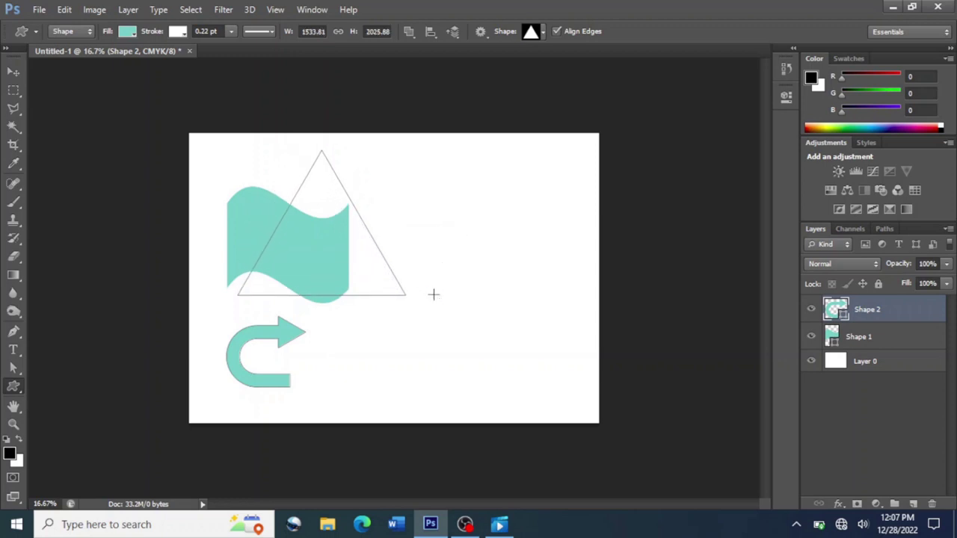
left_click(16, 73)
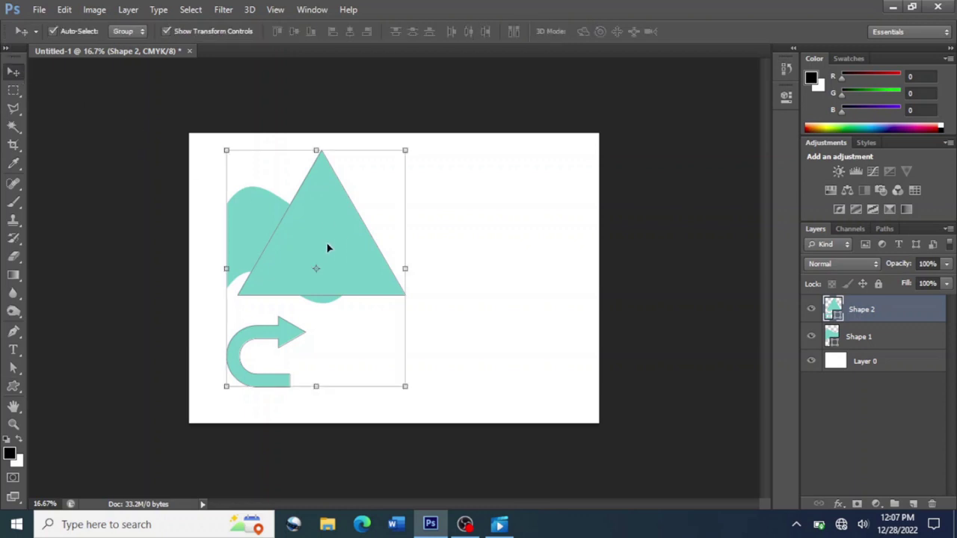
left_click_drag(326, 248, 467, 243)
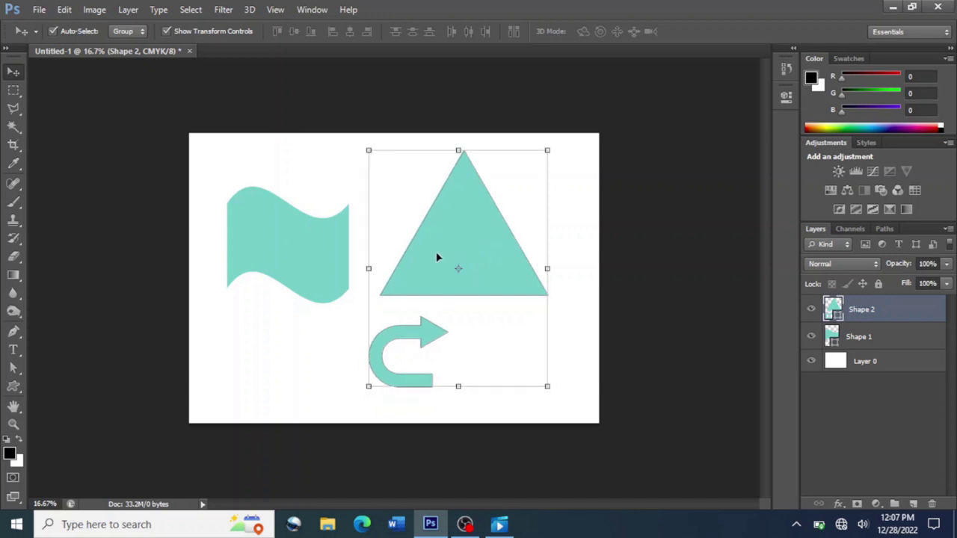
left_click(338, 316)
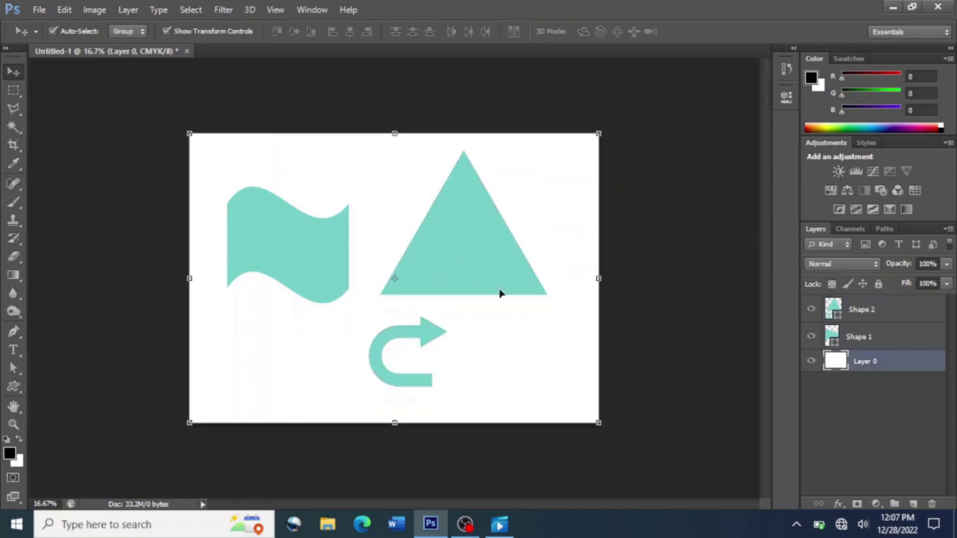
key("Delete")
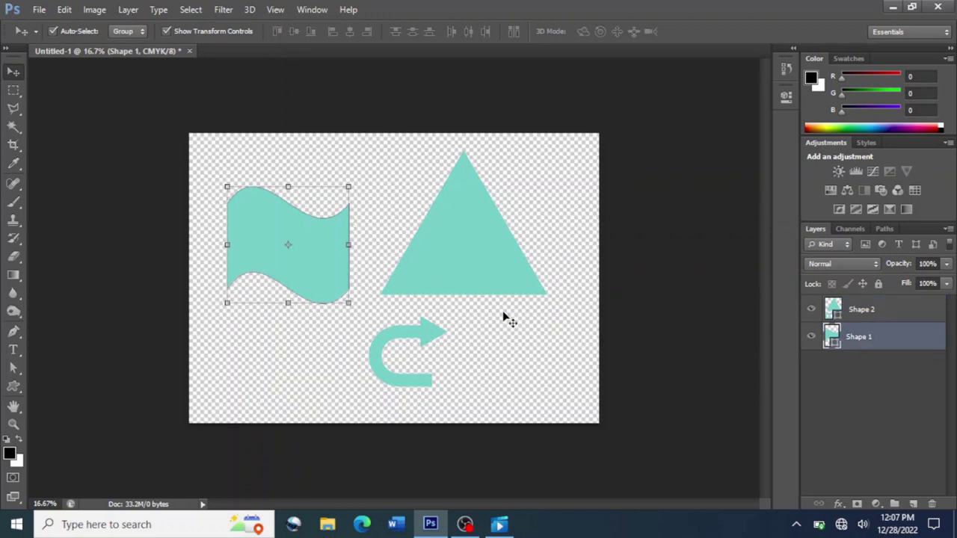
key("ctrl+z")
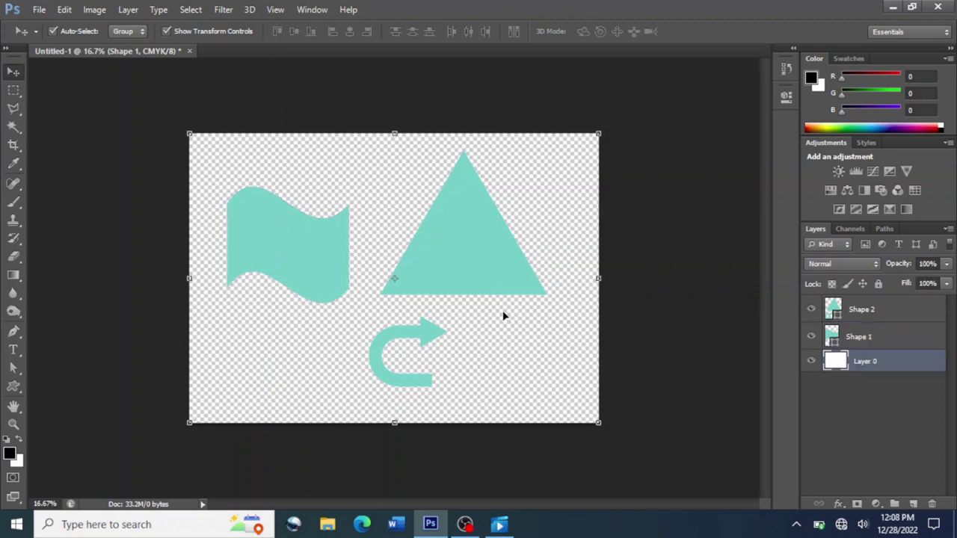
Delete the flag's shape layer and the layer holding the triangle and arrow, keeping the white background layer
left_click(856, 342)
key("Delete")
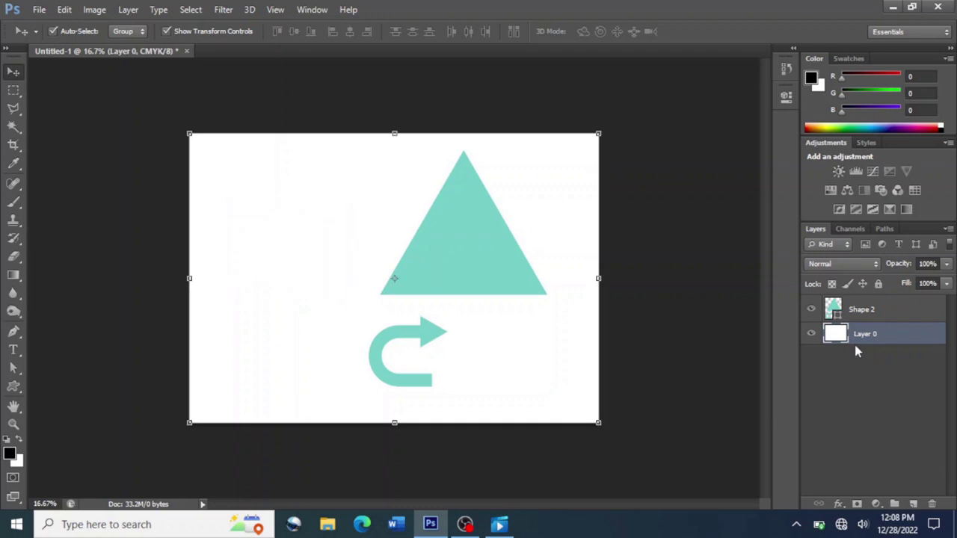
left_click(856, 313)
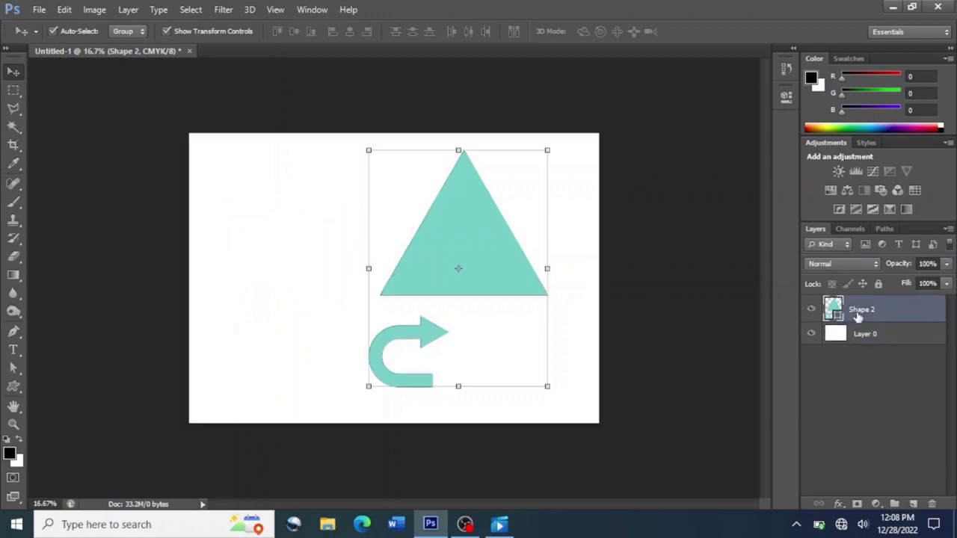
key("Delete")
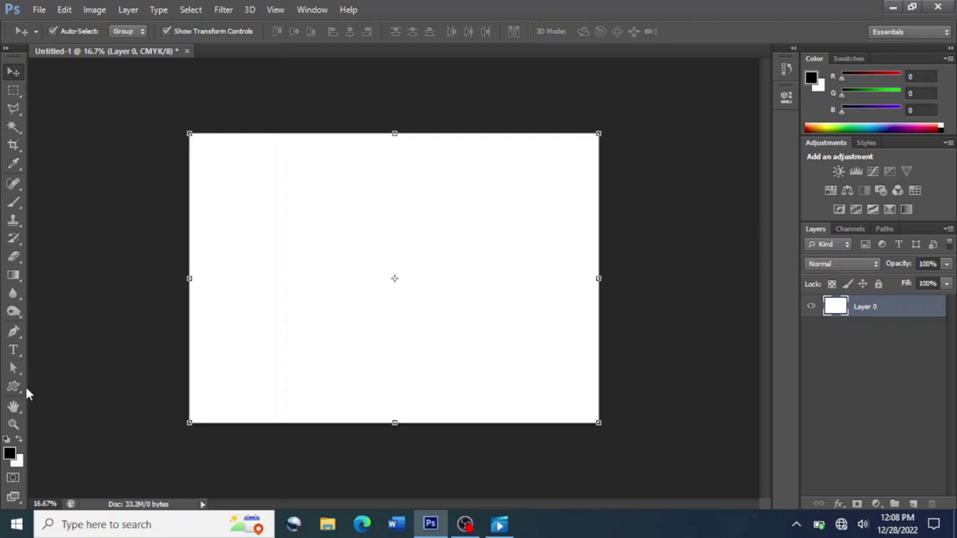
Draw a hollow five-point star custom shape about 1733 × 1648 px in the left half of the page
left_click(15, 388)
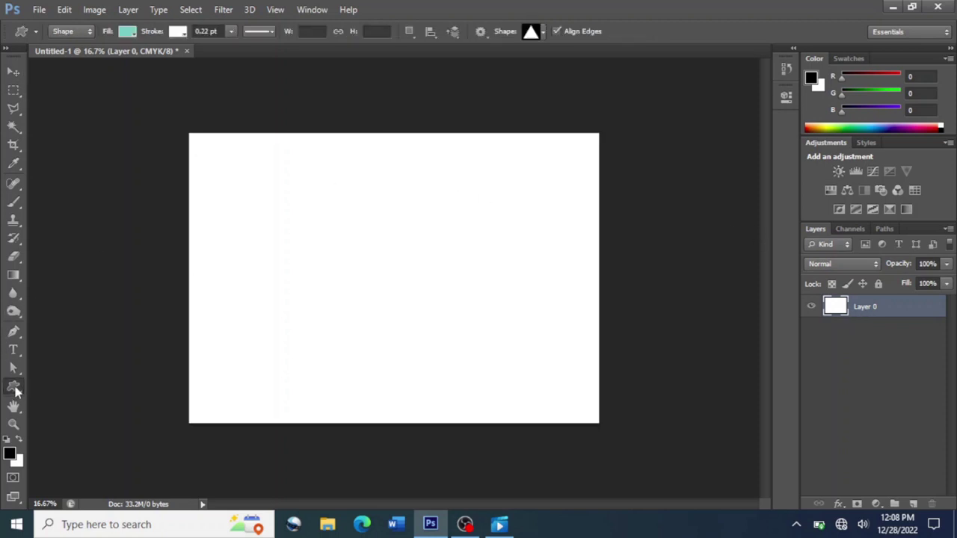
left_click(542, 33)
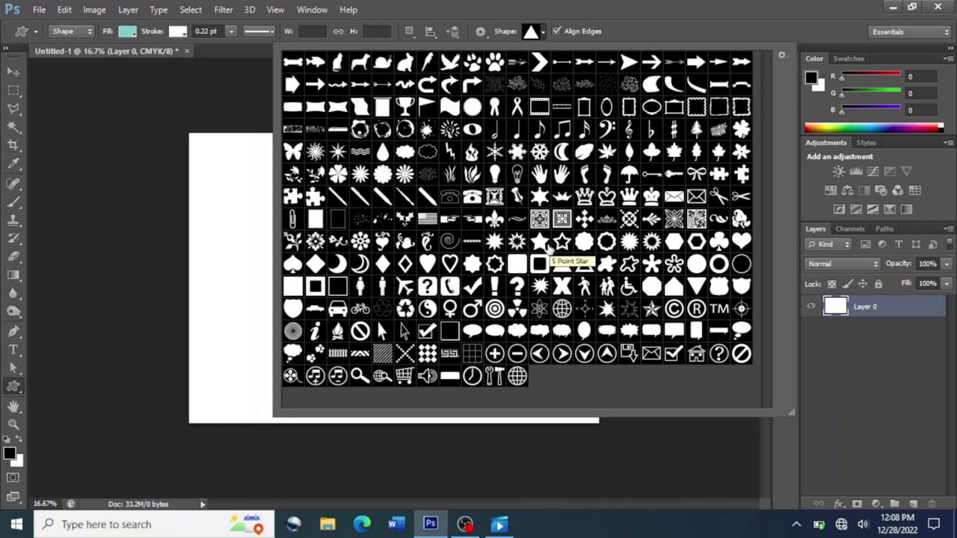
left_click(567, 245)
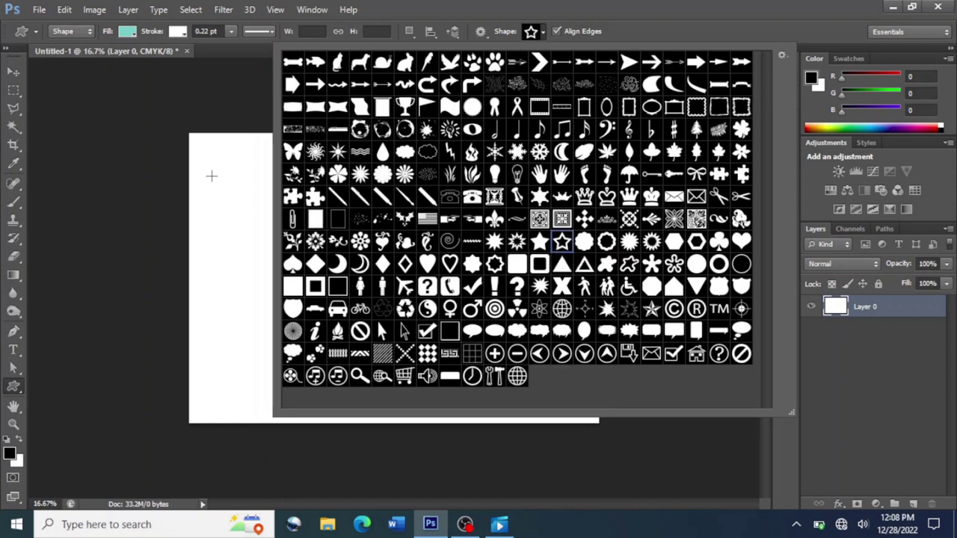
left_click_drag(210, 175, 433, 368)
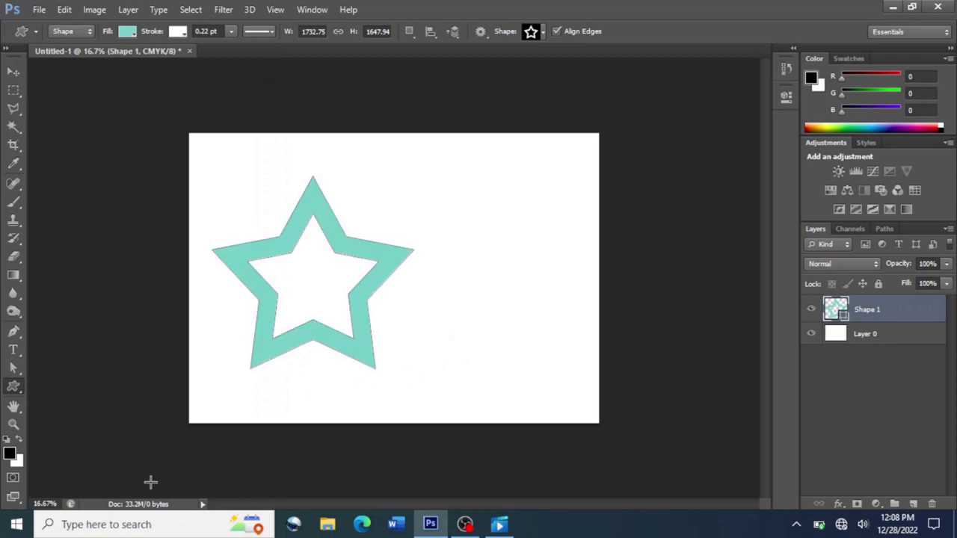
Draw a tall, narrow paper clip custom shape to the right of the star, on the star's shape layer
left_click(544, 32)
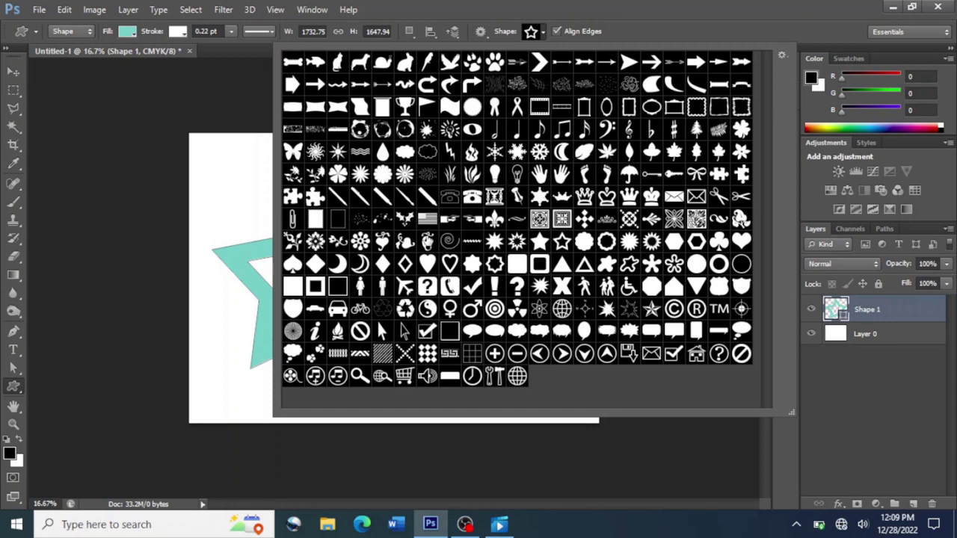
left_click(292, 218)
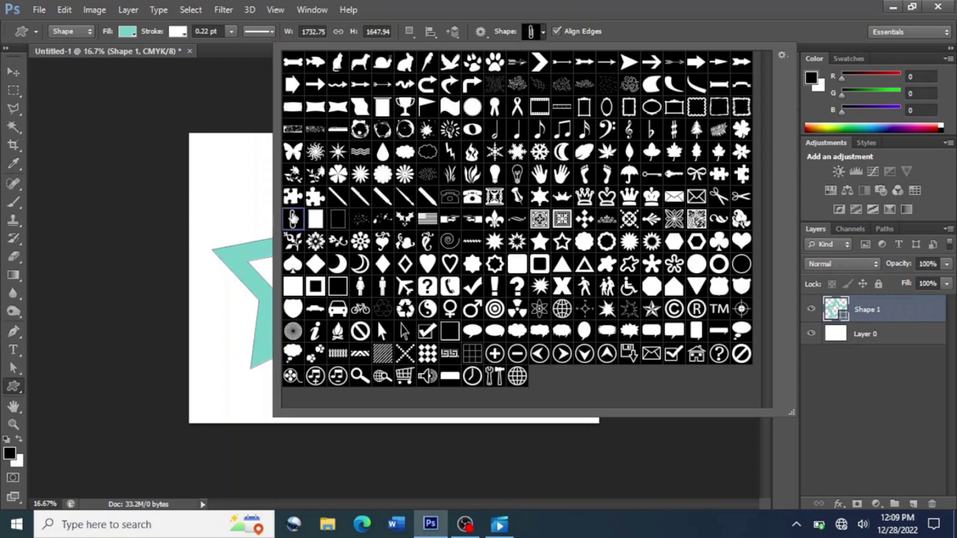
left_click(227, 153)
left_click_drag(229, 154, 292, 221)
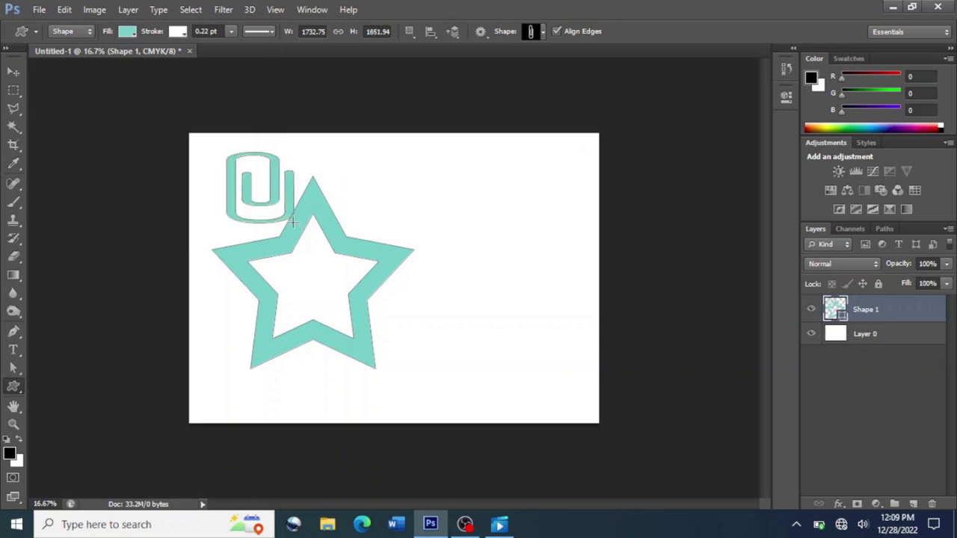
key("ctrl+z")
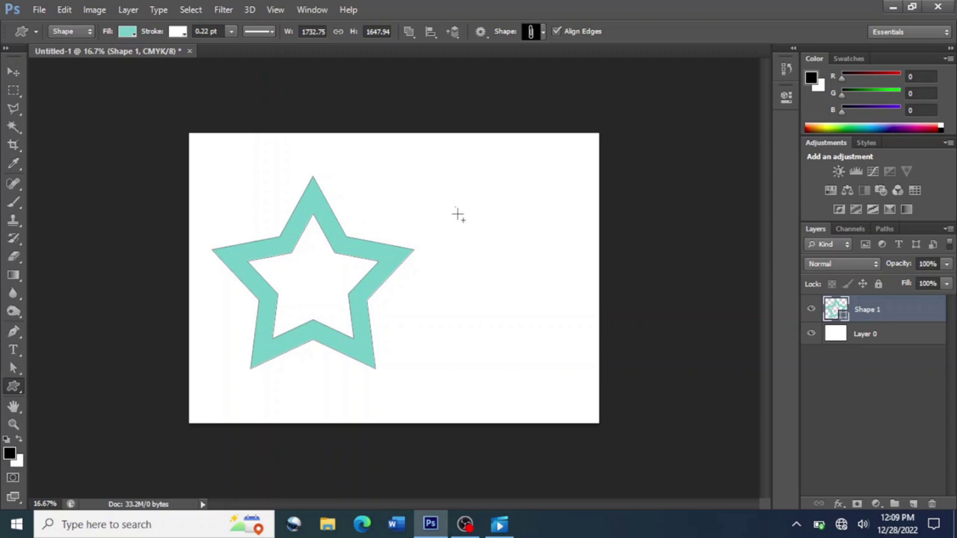
left_click_drag(455, 207, 527, 336)
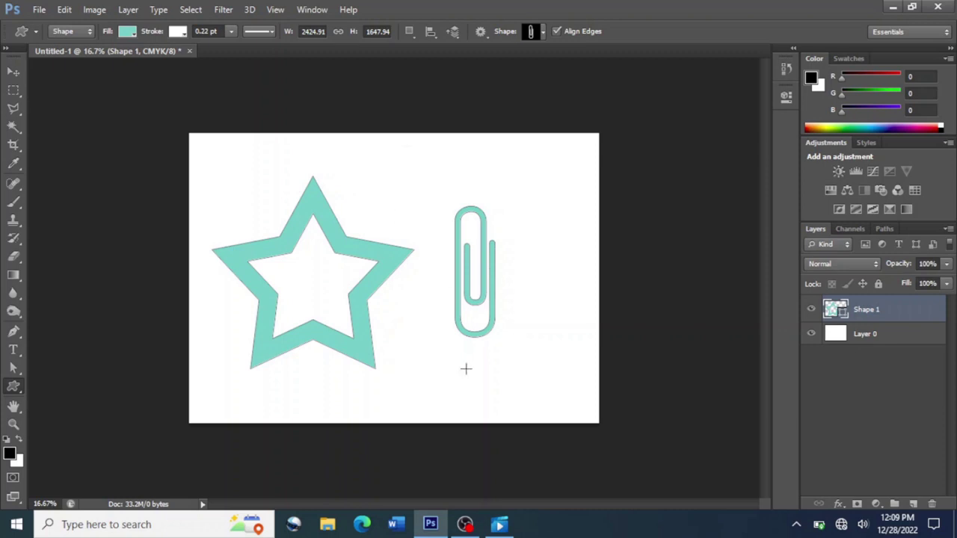
left_click(465, 526)
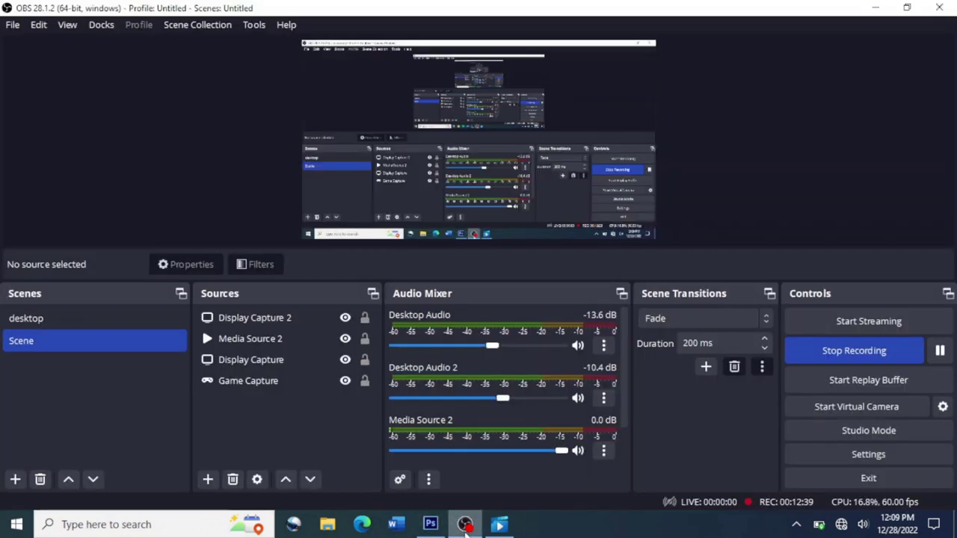